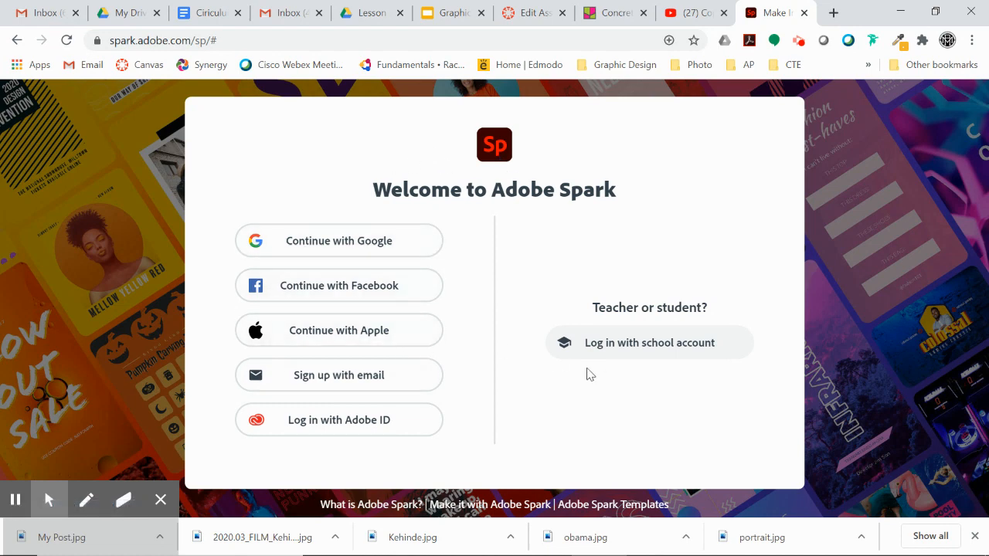
# Log in with the school email address as a Company or School Account and start a blank Instagram post
pyautogui.click(643, 350)
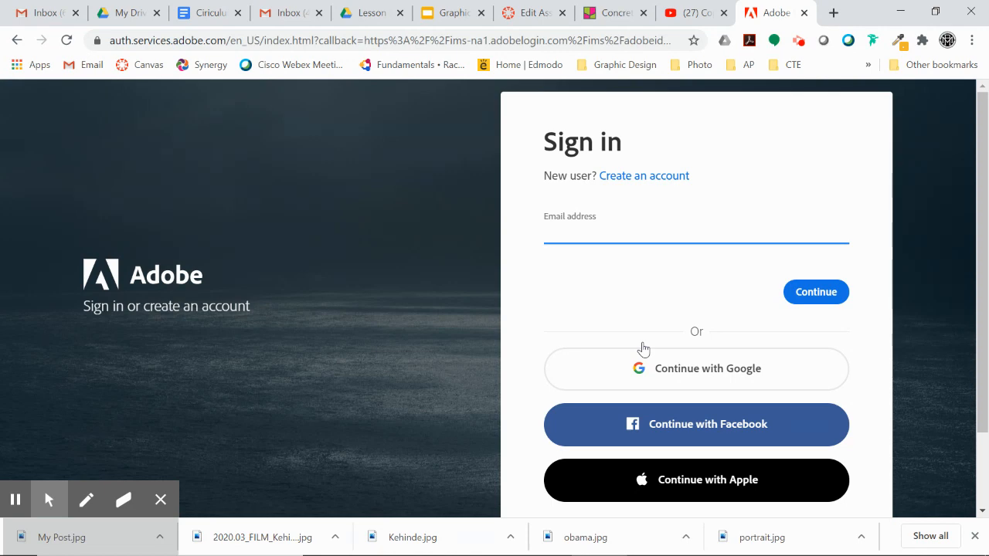
pyautogui.click(578, 233)
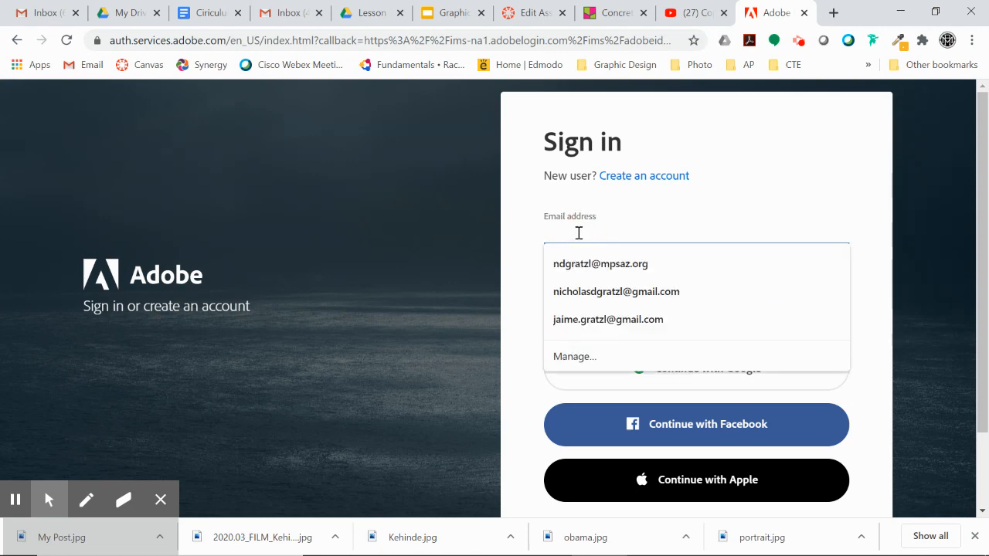
pyautogui.click(583, 264)
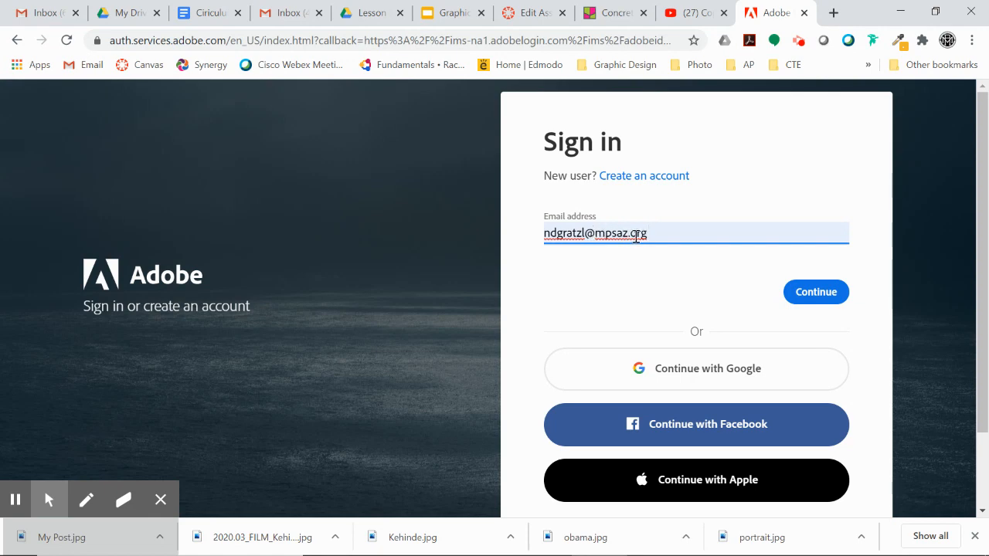
pyautogui.click(816, 293)
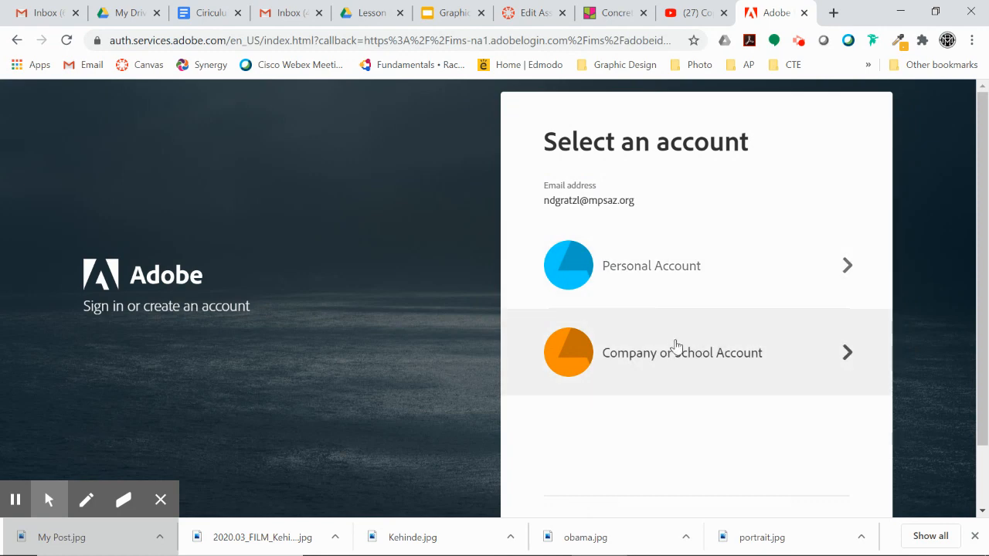
pyautogui.click(655, 362)
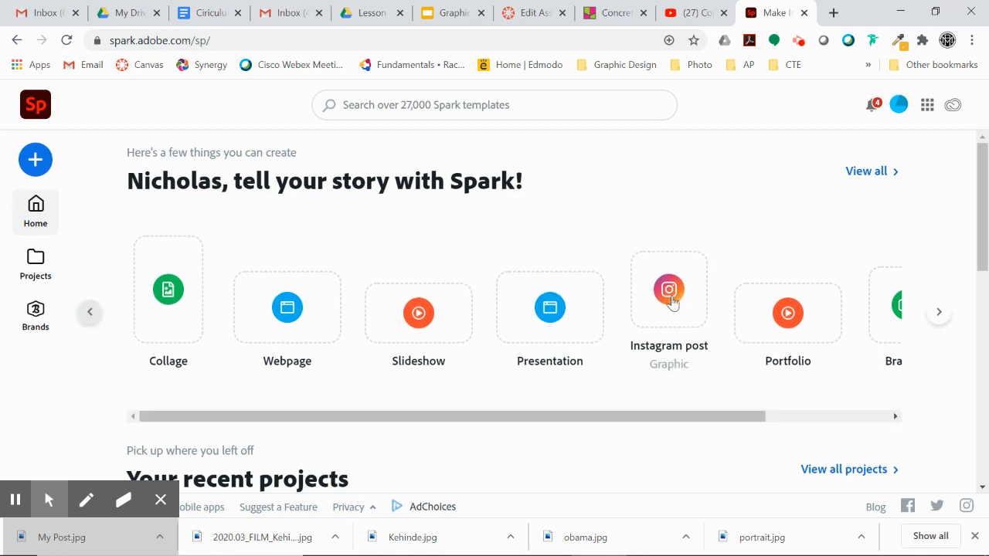
pyautogui.click(670, 298)
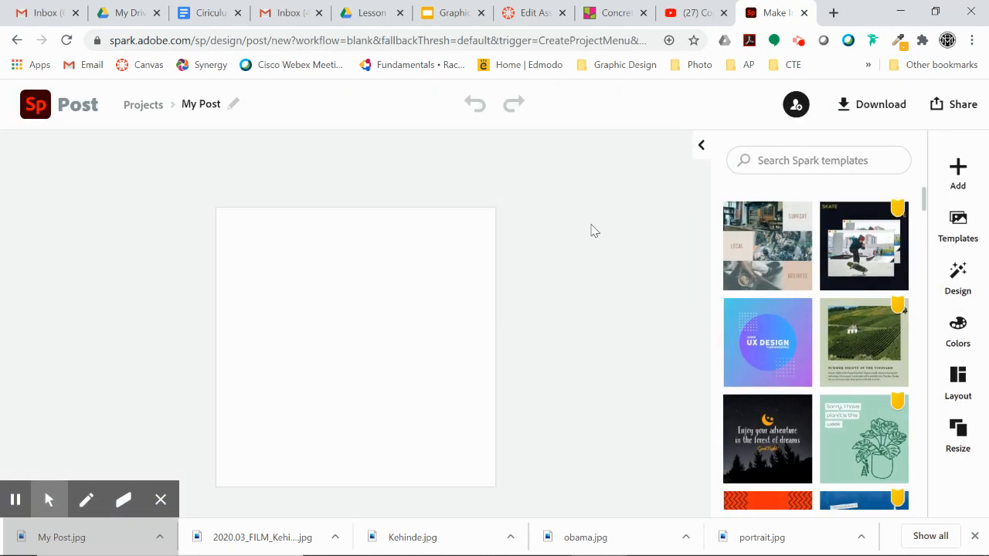
# Review the History of Design Poster requirements in the Canvas assignment and view the finished example My Post.jpg
pyautogui.click(530, 14)
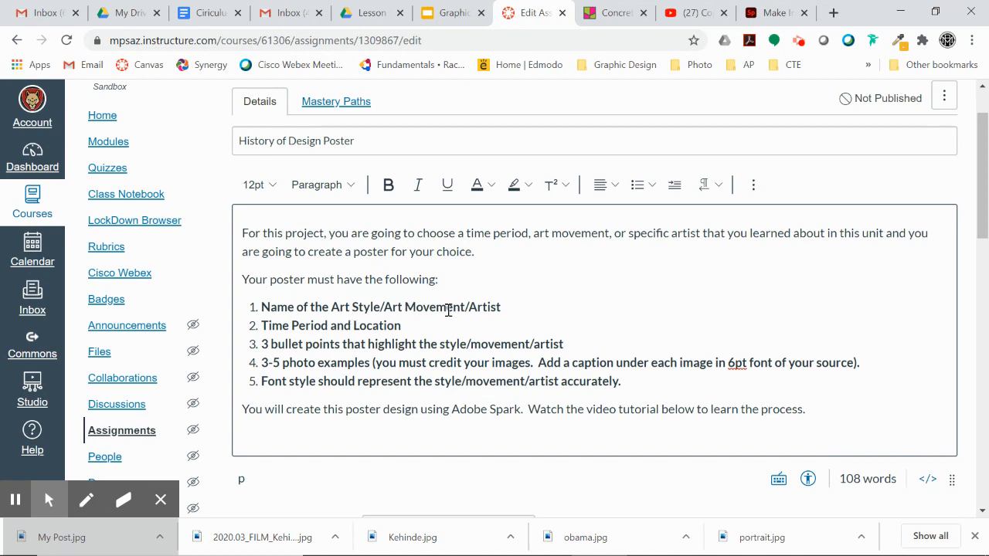
pyautogui.click(781, 15)
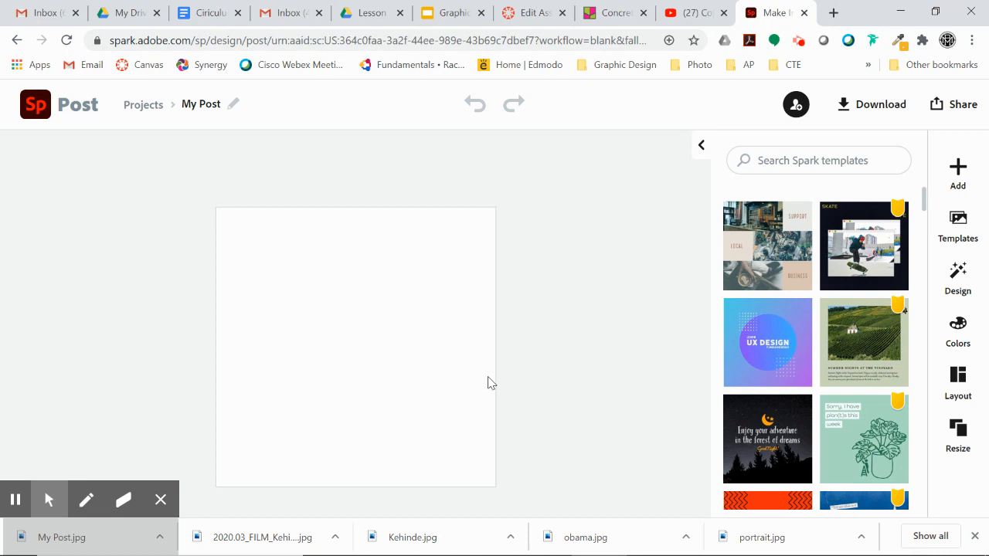
pyautogui.click(959, 177)
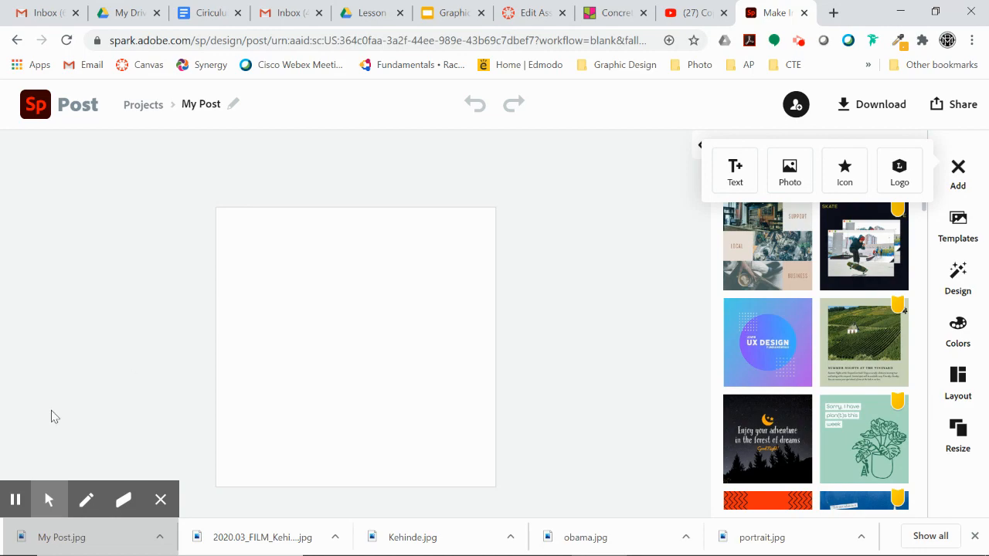
pyautogui.click(65, 545)
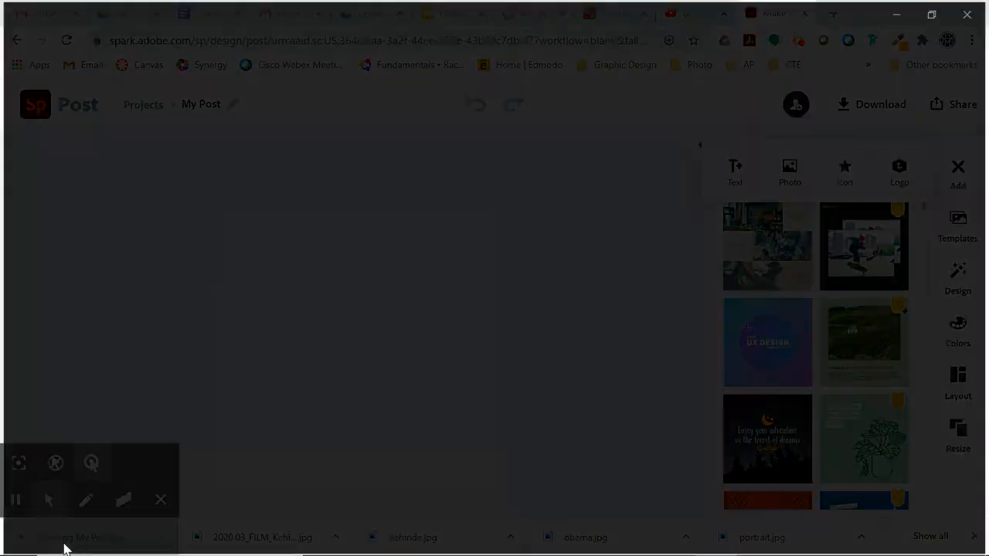
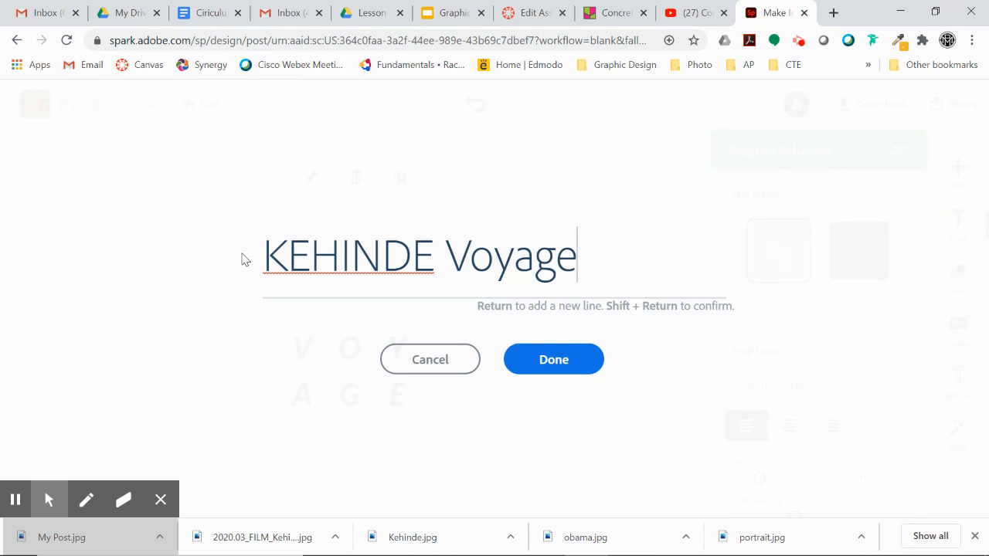
# Complete the title wording as KEHINDE WILEY, replacing the placeholder word Voyage
pyautogui.write('WI')
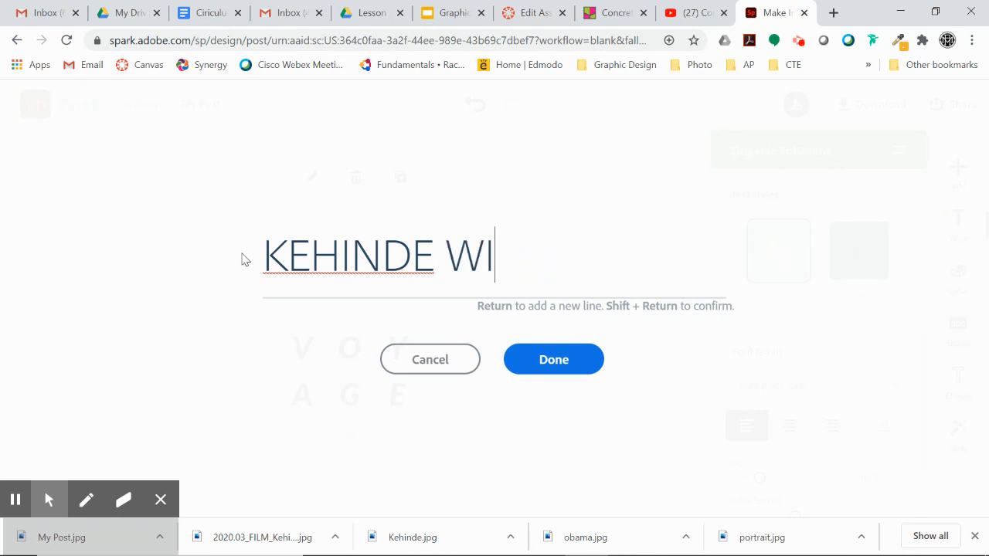
pyautogui.write('LEY')
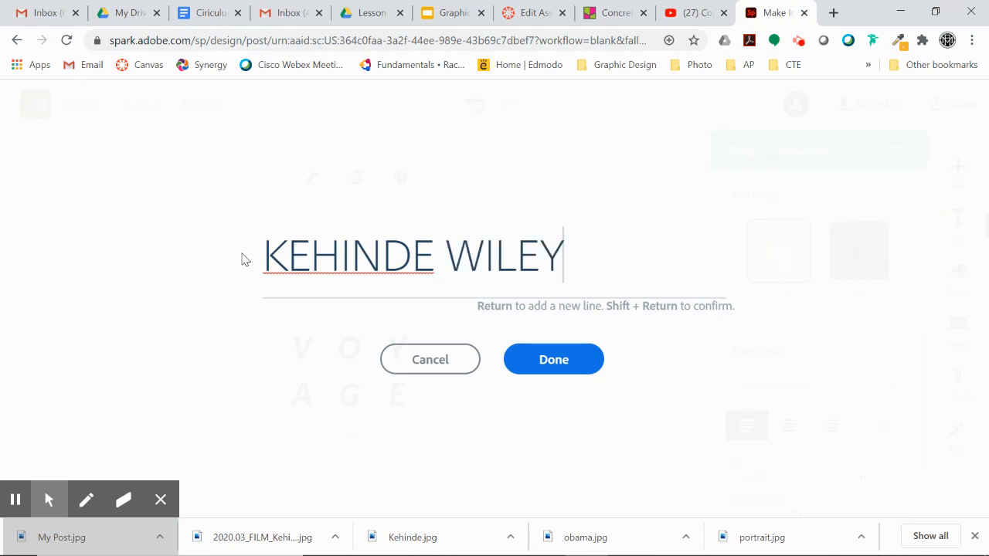
pyautogui.click(538, 368)
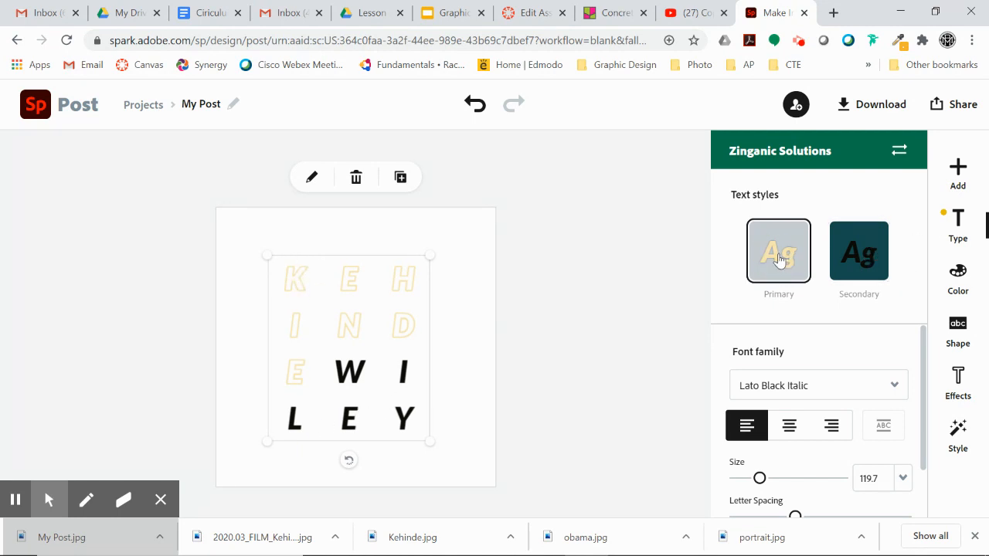
# Change the title's primary text style colour to dark teal #075767
pyautogui.click(960, 278)
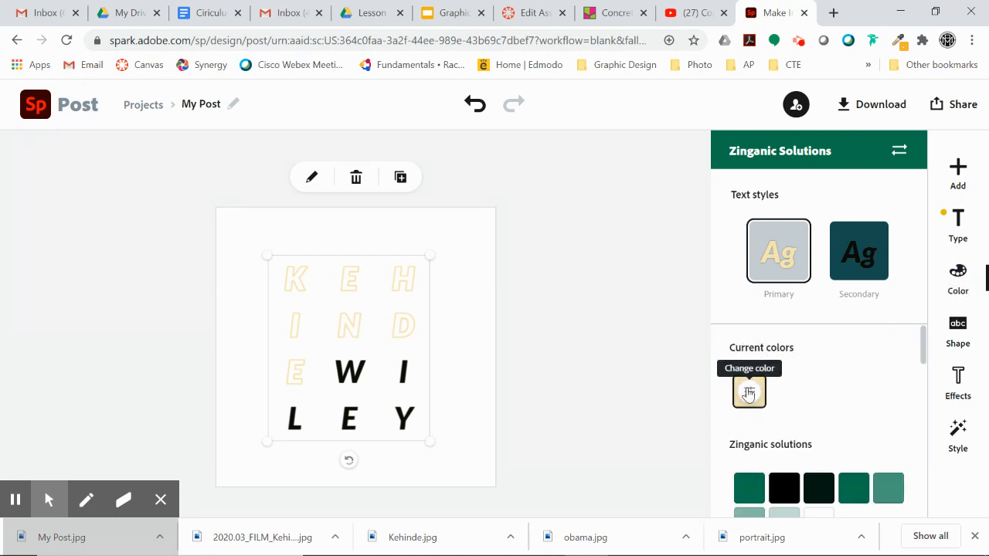
pyautogui.click(747, 394)
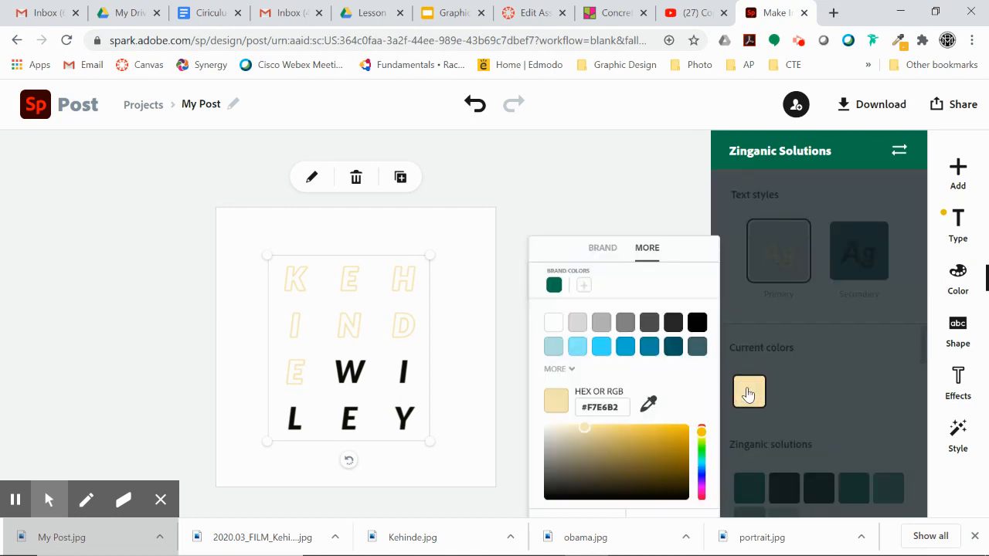
pyautogui.click(673, 349)
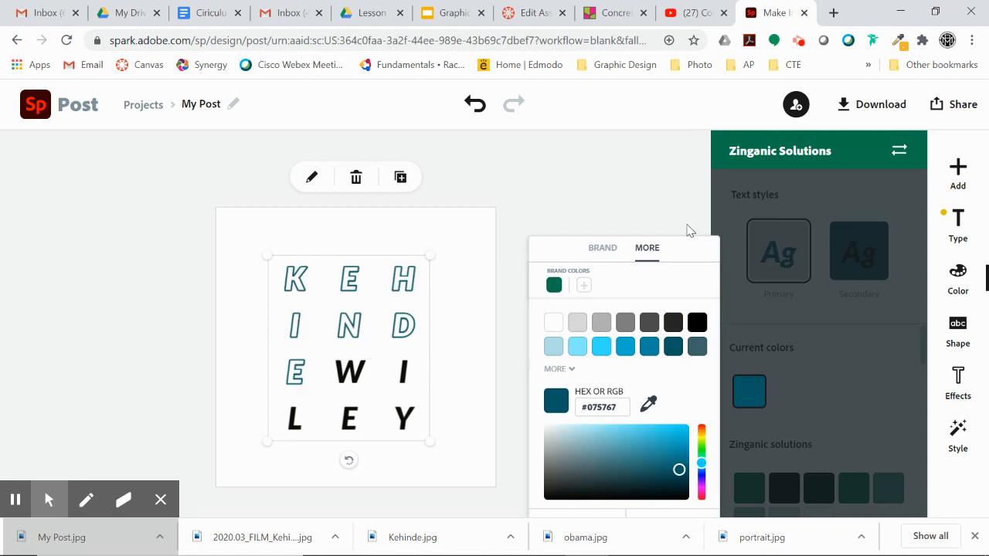
pyautogui.click(757, 198)
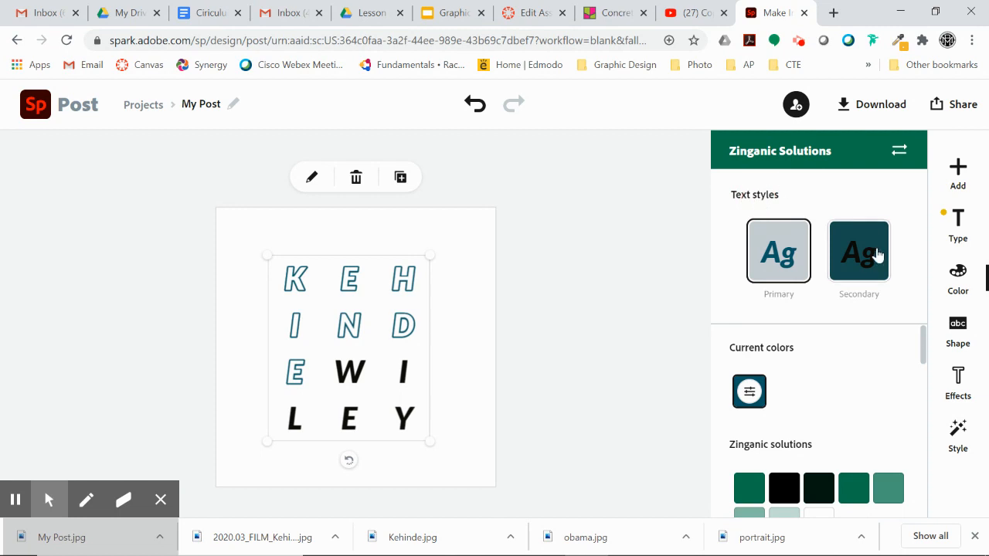
# Swap the secondary text style's two colours and set its letters to bright blue #00AFD1
pyautogui.click(885, 279)
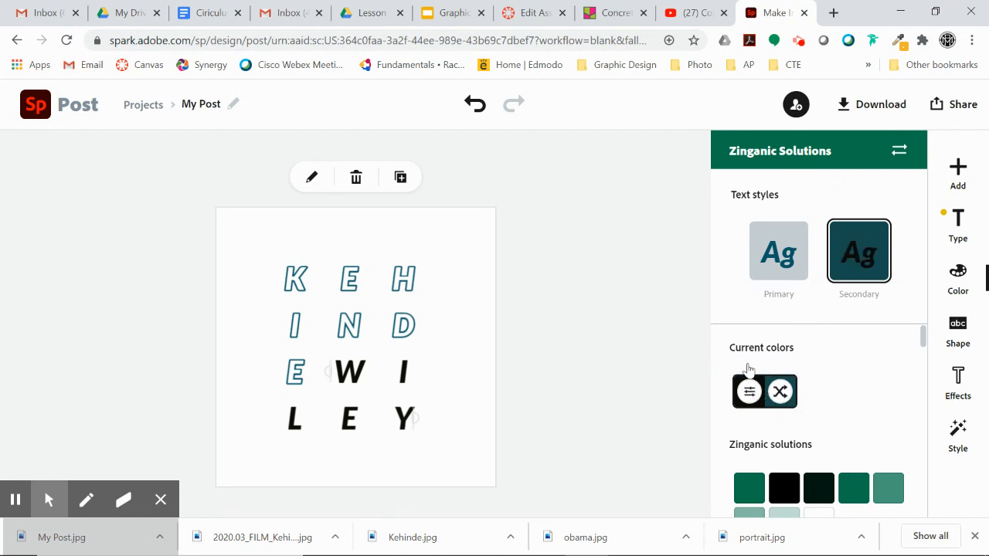
pyautogui.click(783, 392)
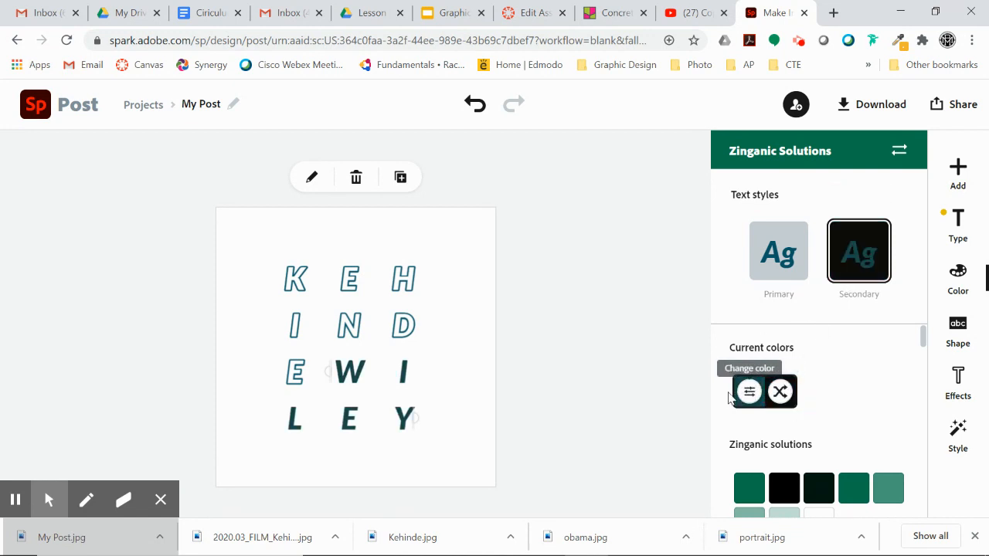
pyautogui.click(750, 392)
pyautogui.click(626, 346)
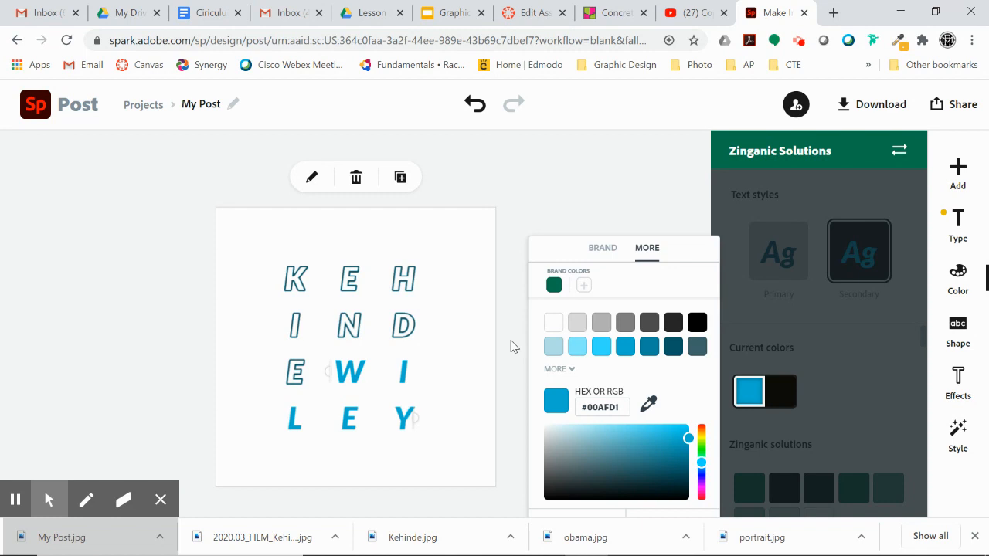
pyautogui.click(644, 182)
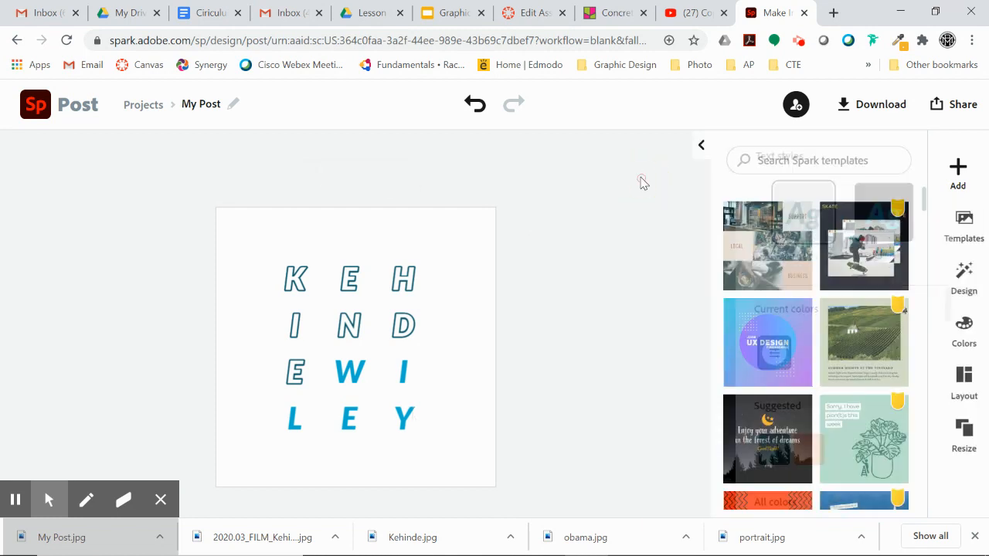
# Shrink the title to about size 67.7, reflow it to four letters per row, and place it in the poster's upper-left corner
pyautogui.click(352, 326)
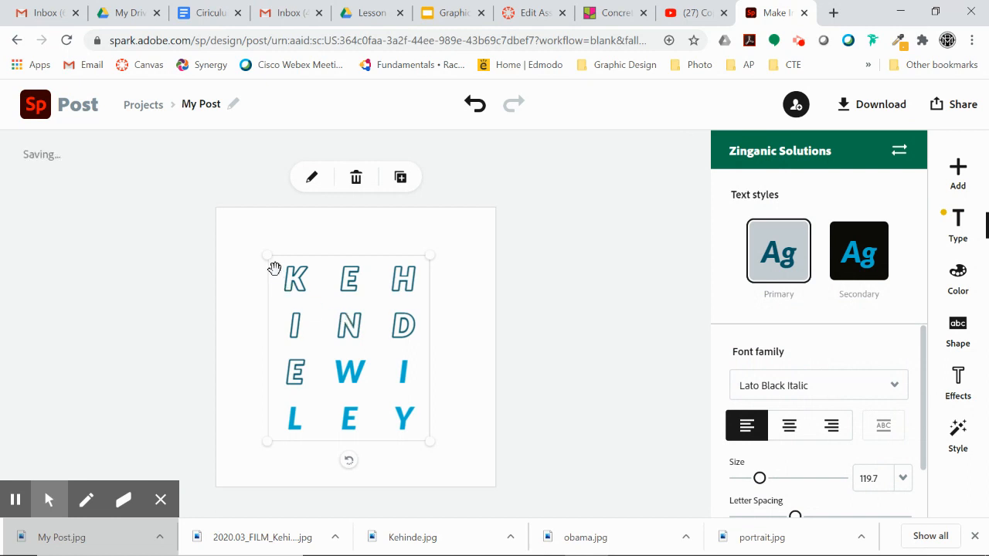
pyautogui.moveTo(266, 257); pyautogui.dragTo(349, 350)
pyautogui.moveTo(392, 471)
pyautogui.mouseDown()
pyautogui.moveTo(350, 454)
pyautogui.moveTo(399, 473)
pyautogui.moveTo(386, 468)
pyautogui.mouseUp()
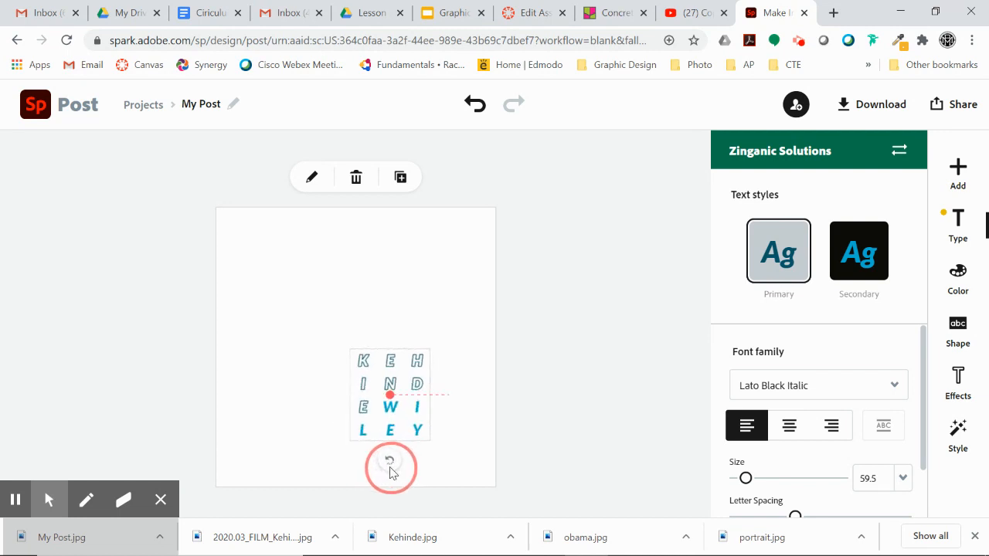
pyautogui.moveTo(380, 377); pyautogui.dragTo(256, 257)
pyautogui.moveTo(305, 313); pyautogui.dragTo(347, 307)
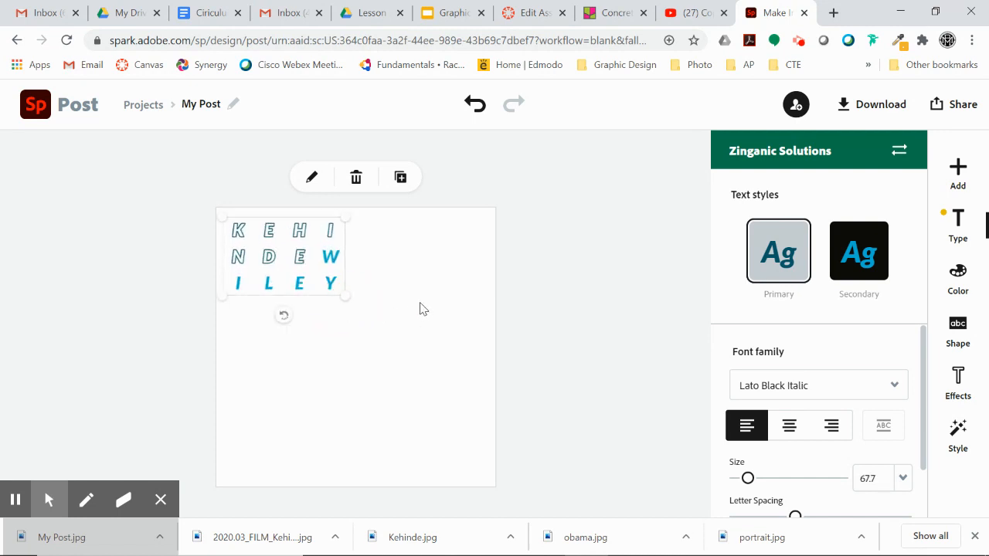
# Upload the Kehinde photo from the Wiley desktop folder and pin it to the poster's background
pyautogui.click(347, 361)
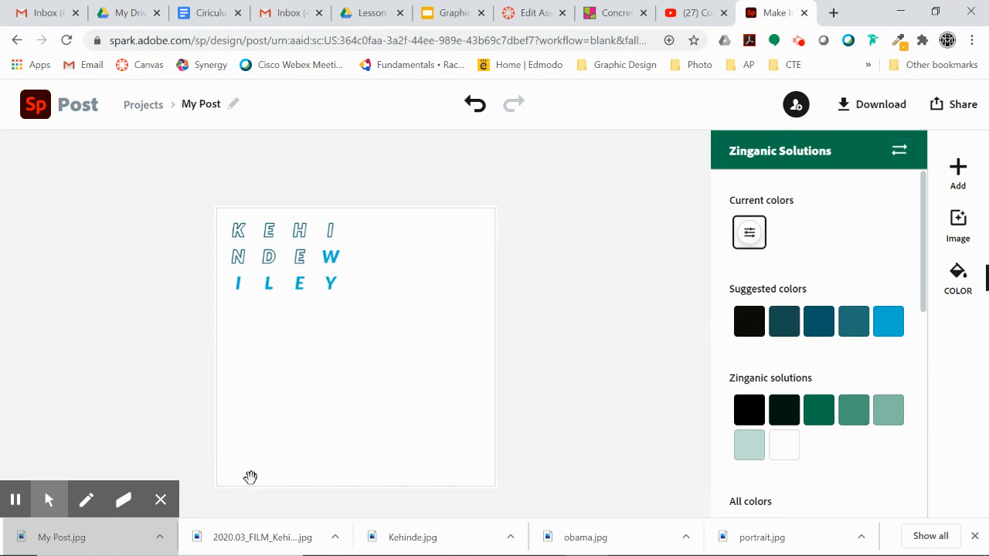
pyautogui.click(956, 170)
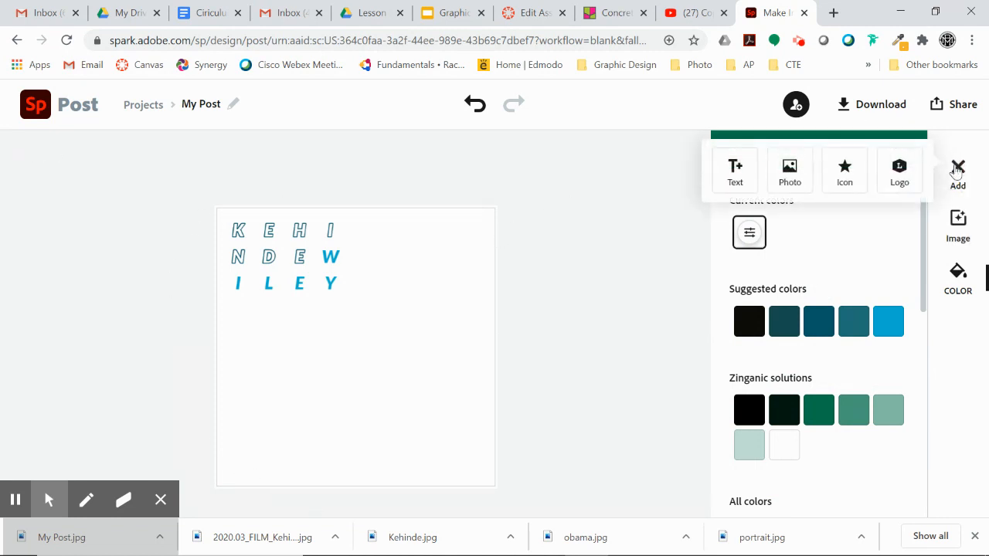
pyautogui.click(786, 170)
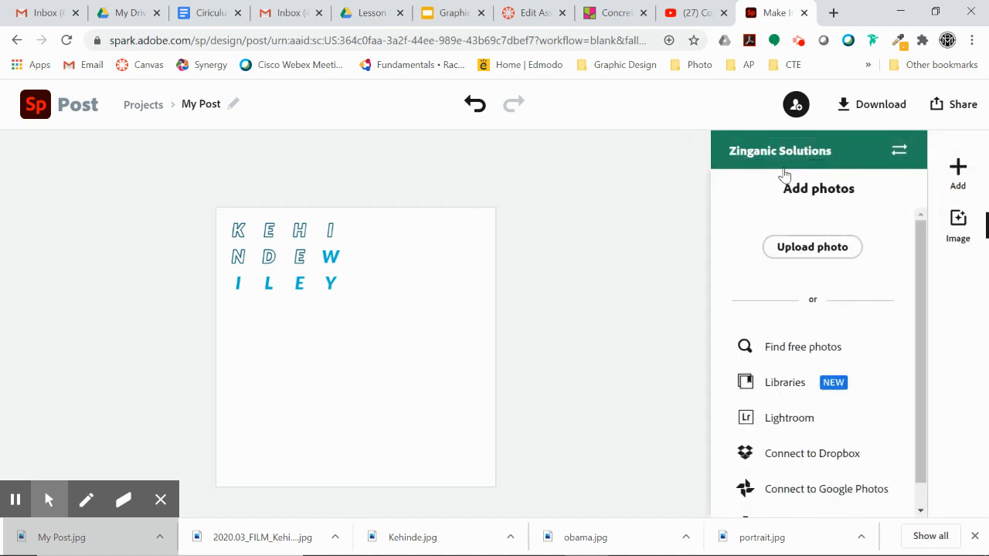
pyautogui.click(803, 258)
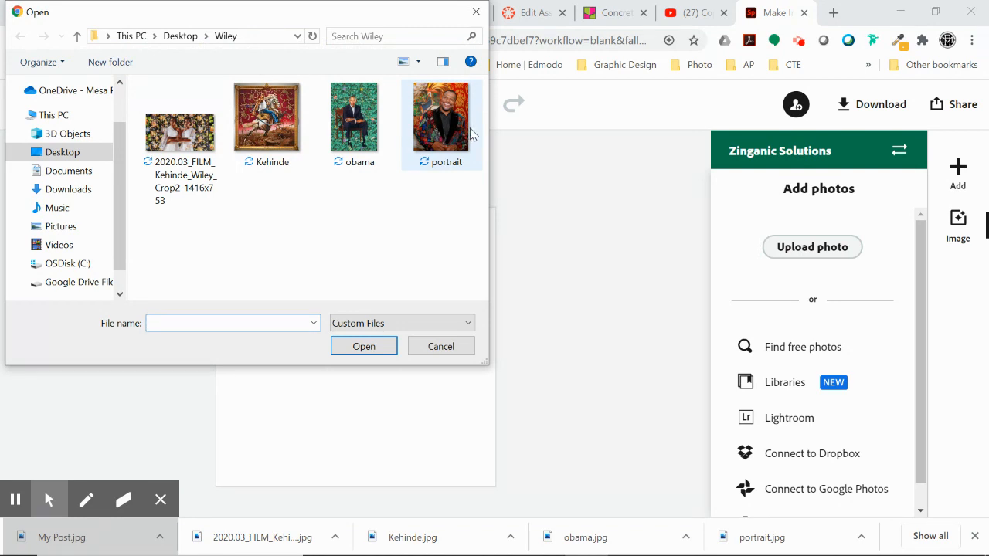
pyautogui.click(261, 123)
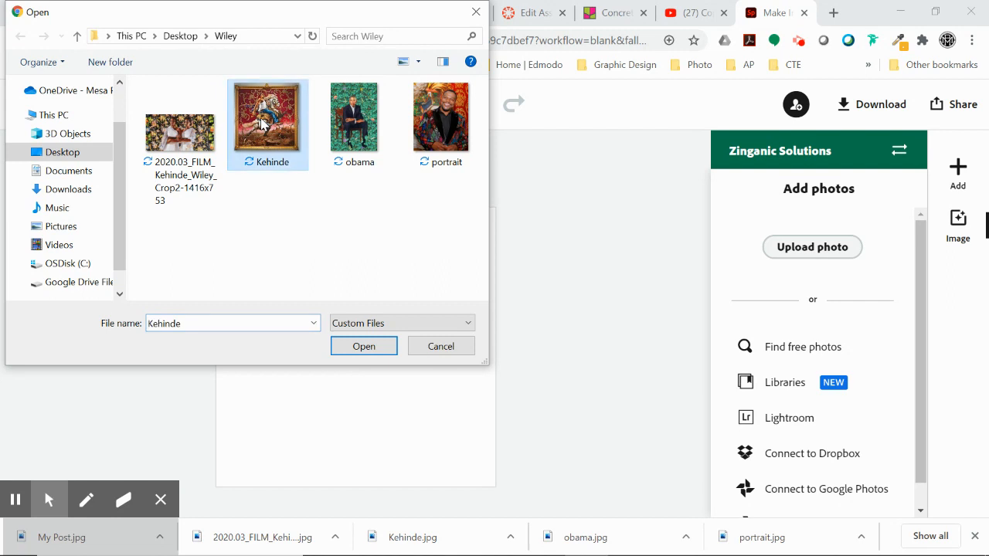
pyautogui.click(363, 346)
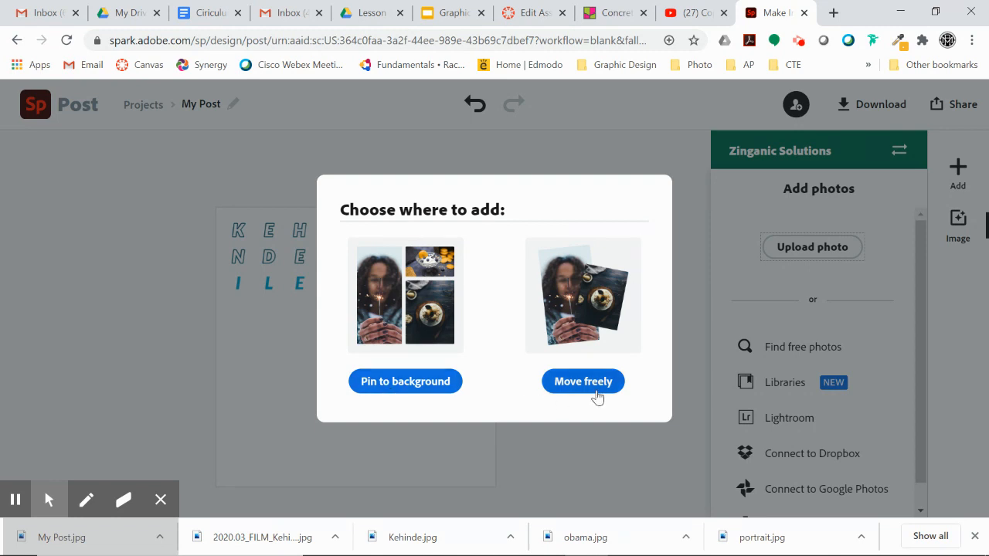
pyautogui.click(379, 382)
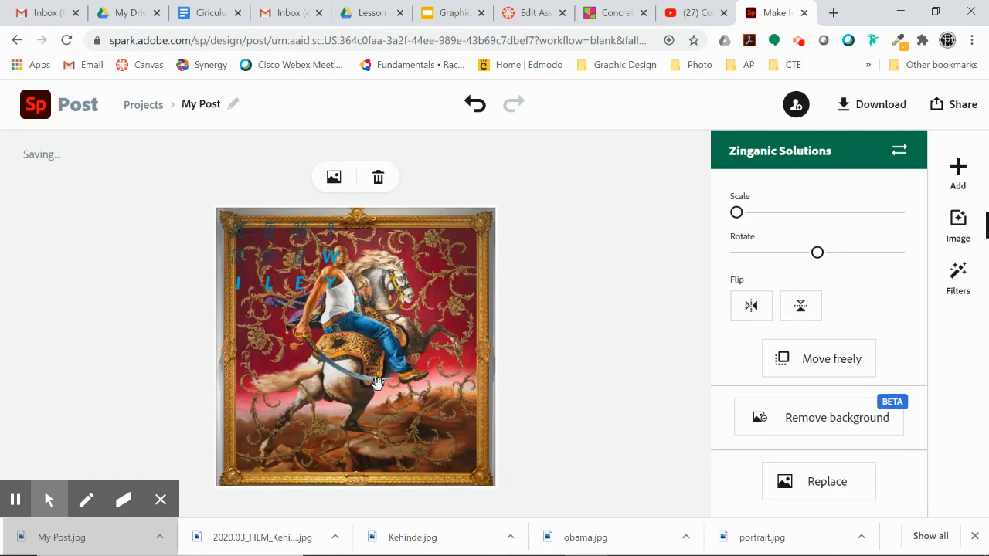
# Delete the pinned Kehinde photo and select the poster's background
pyautogui.doubleClick(386, 355)
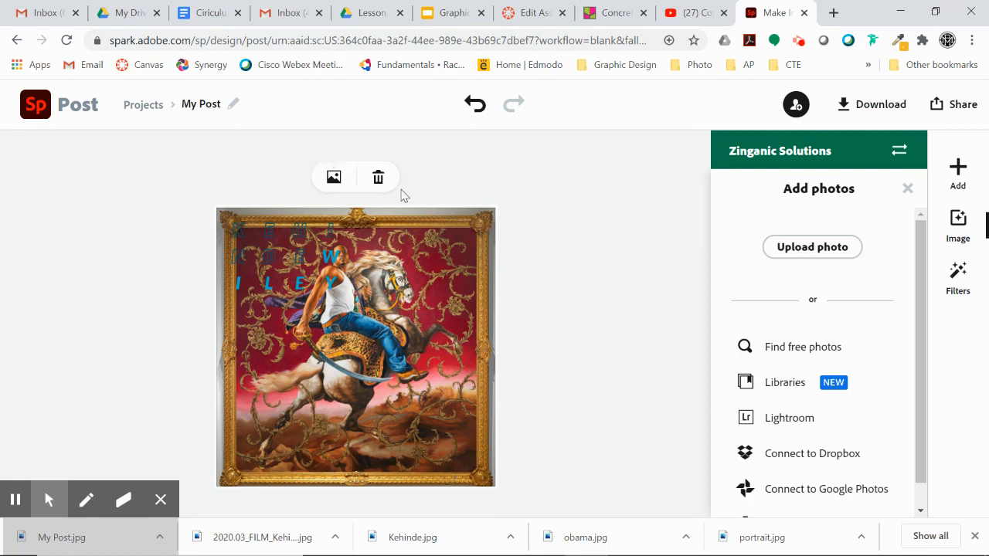
pyautogui.click(379, 177)
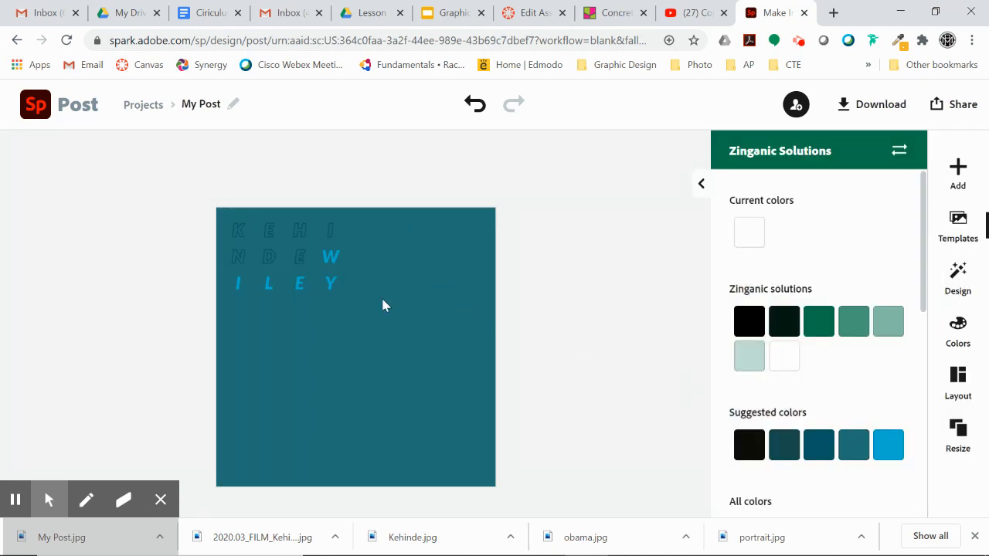
pyautogui.click(436, 320)
pyautogui.click(454, 358)
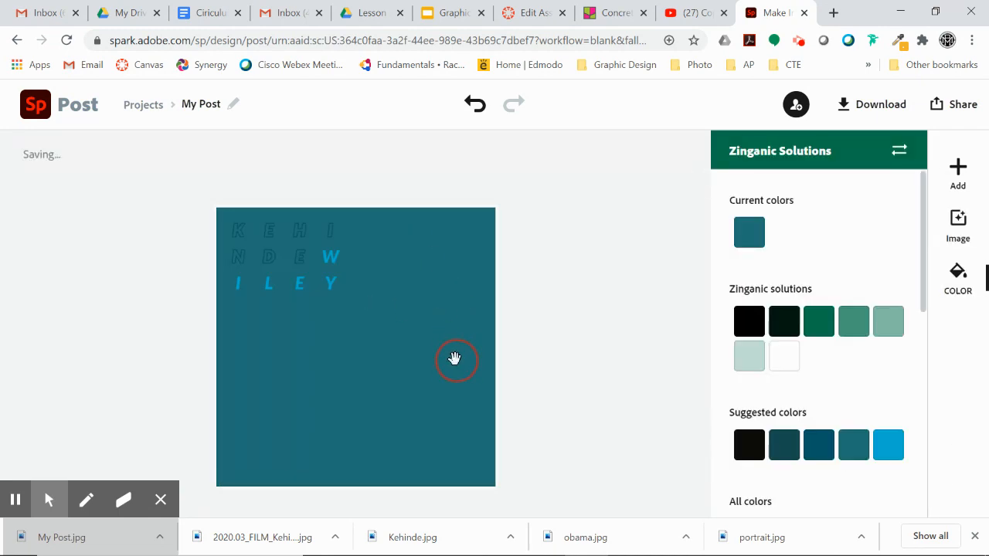
# Search the free photos for "fabric pattern" and fill the poster's background with the white fabric with teal leaves and orange flowers
pyautogui.click(958, 172)
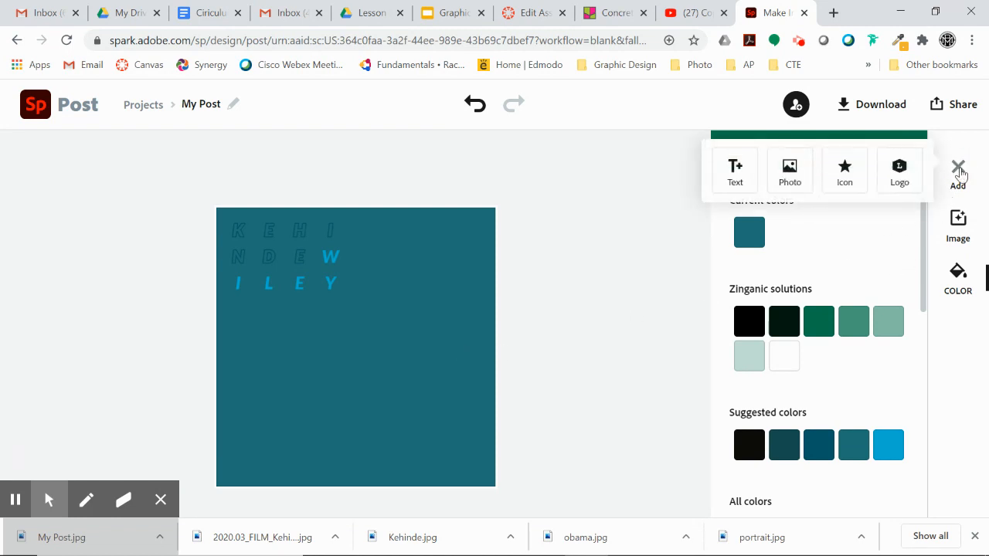
pyautogui.click(790, 174)
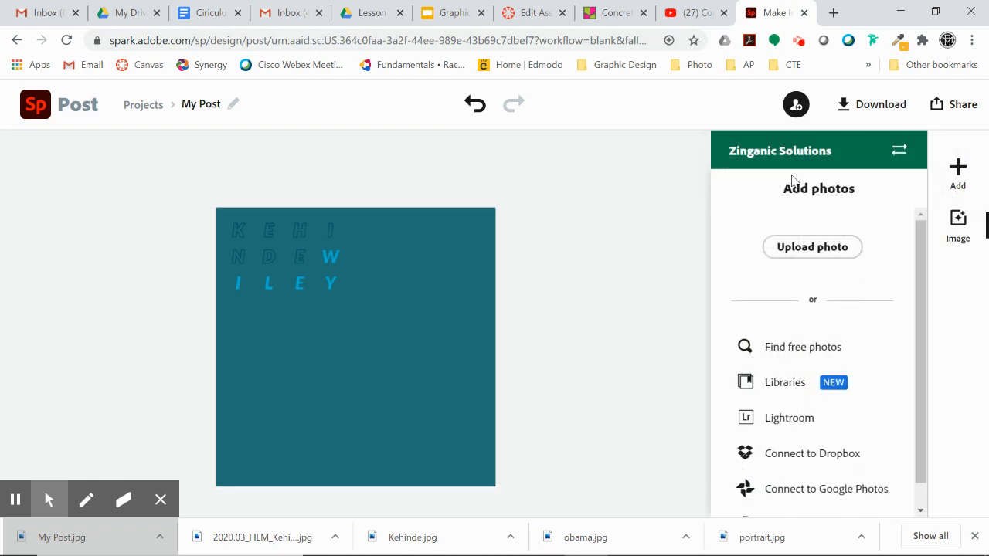
pyautogui.click(794, 349)
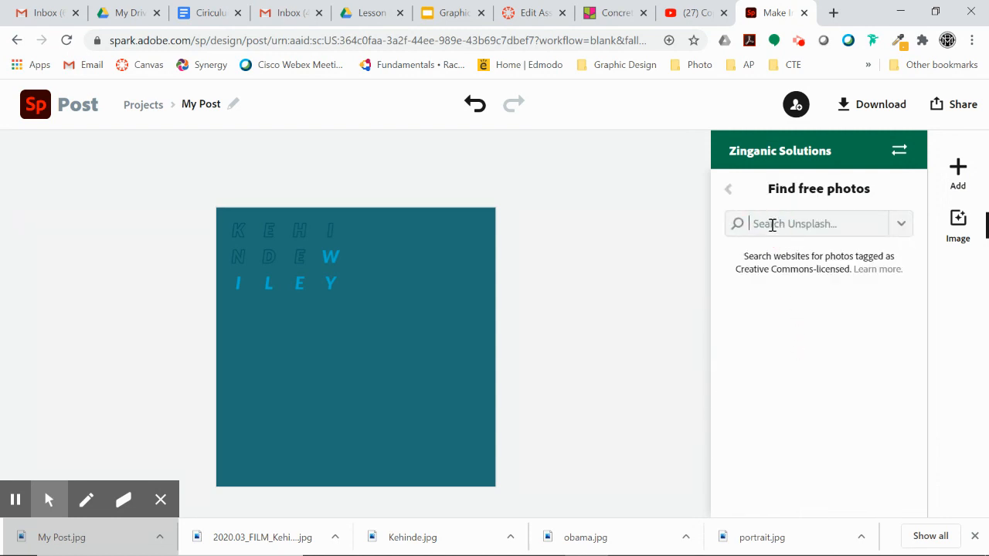
pyautogui.write('fabric pattern')
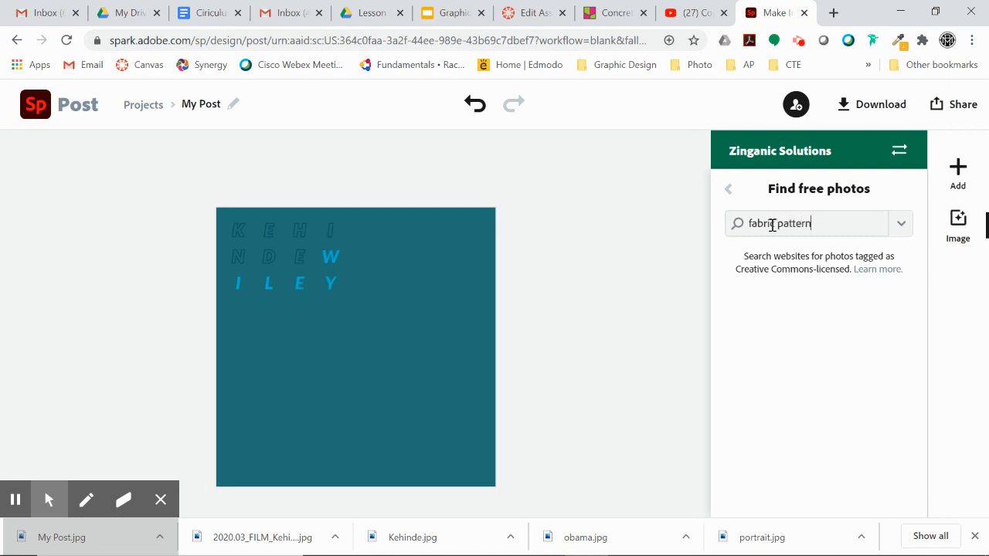
pyautogui.press('Return')
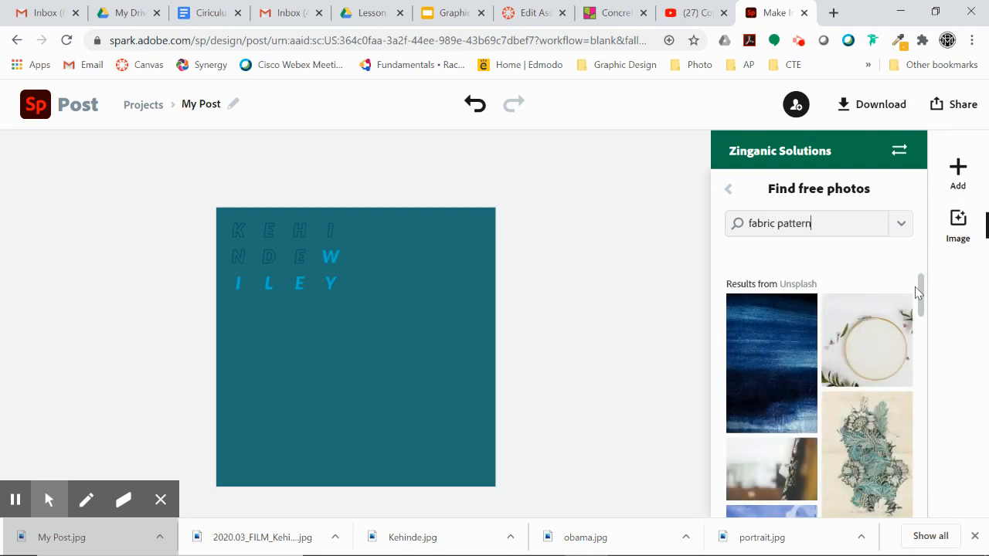
pyautogui.moveTo(924, 296); pyautogui.dragTo(946, 462)
pyautogui.moveTo(922, 365); pyautogui.dragTo(927, 437)
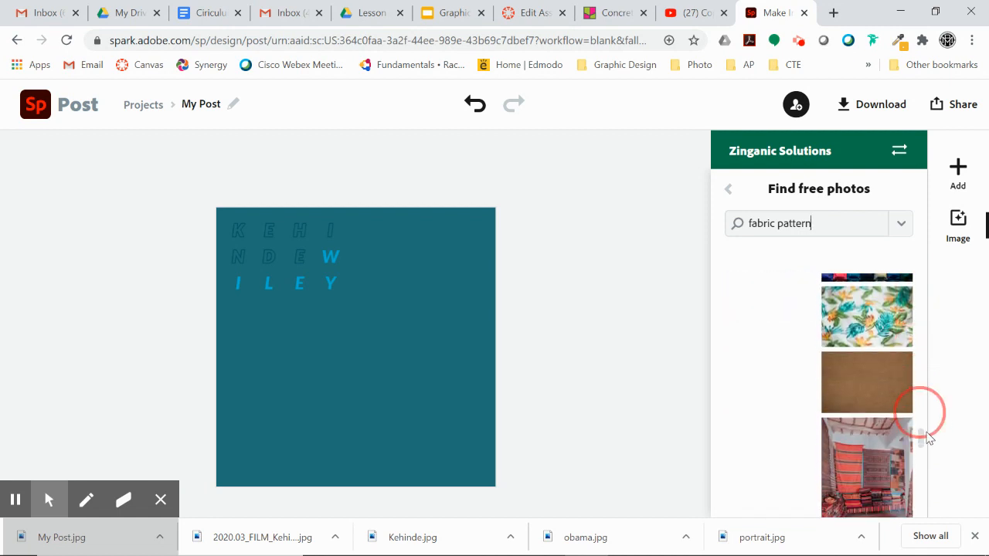
pyautogui.click(876, 314)
pyautogui.click(410, 382)
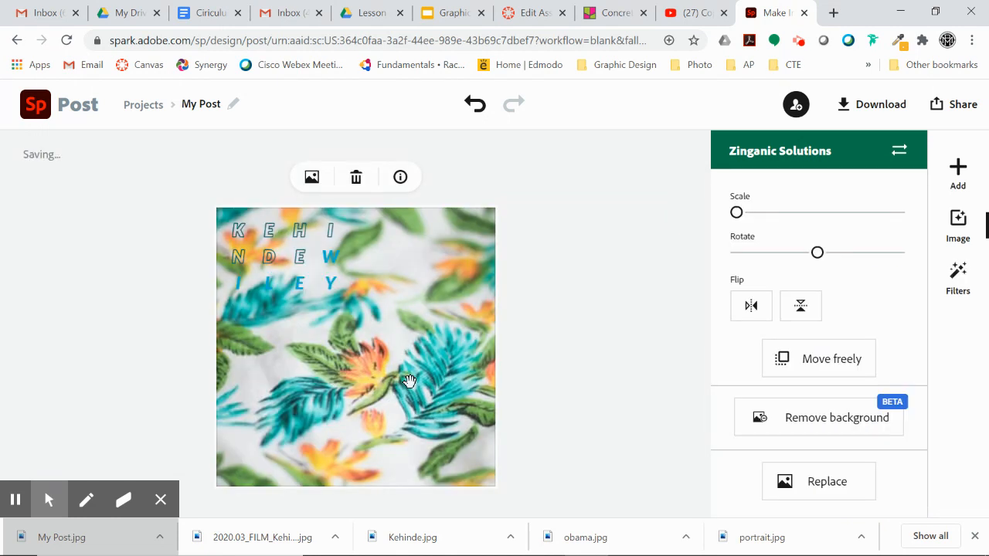
# Recolour the title's WILEY letters, which use the secondary text style, to dark slate #3E636A
pyautogui.click(297, 263)
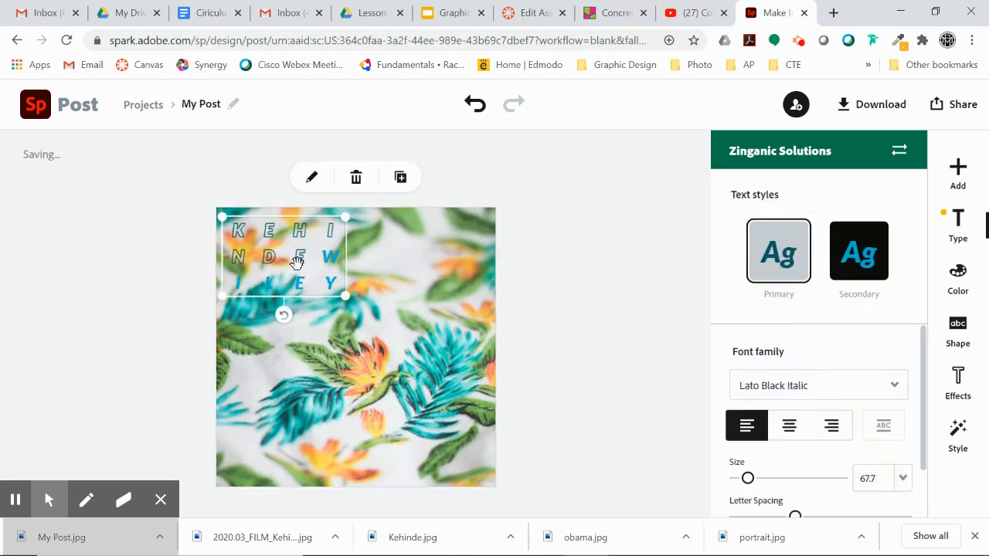
pyautogui.click(863, 255)
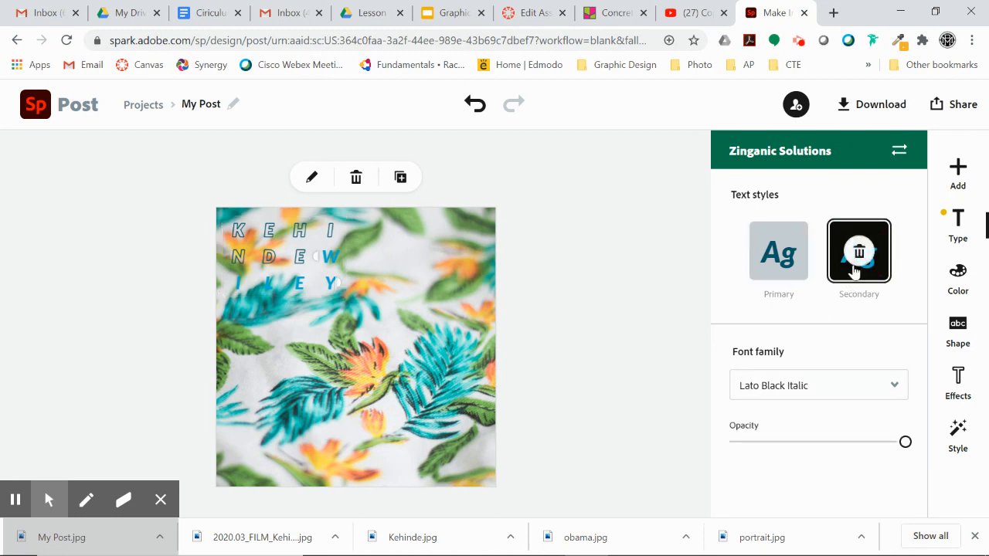
pyautogui.click(890, 277)
pyautogui.click(878, 278)
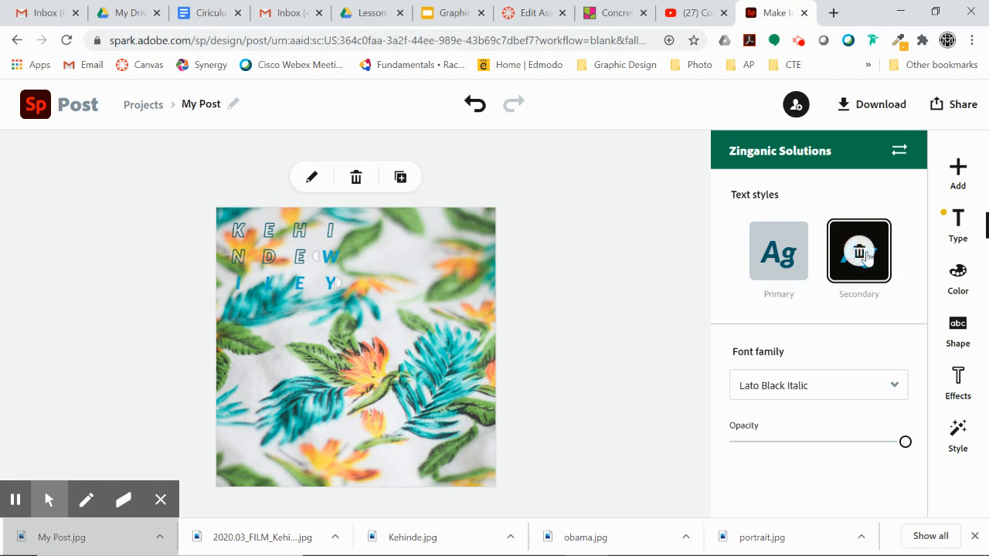
pyautogui.click(957, 277)
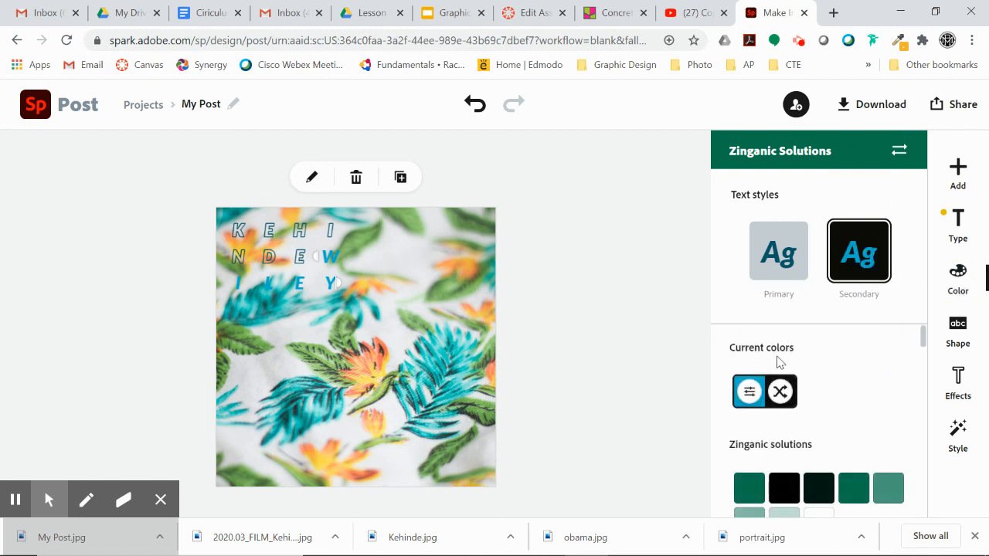
pyautogui.click(748, 393)
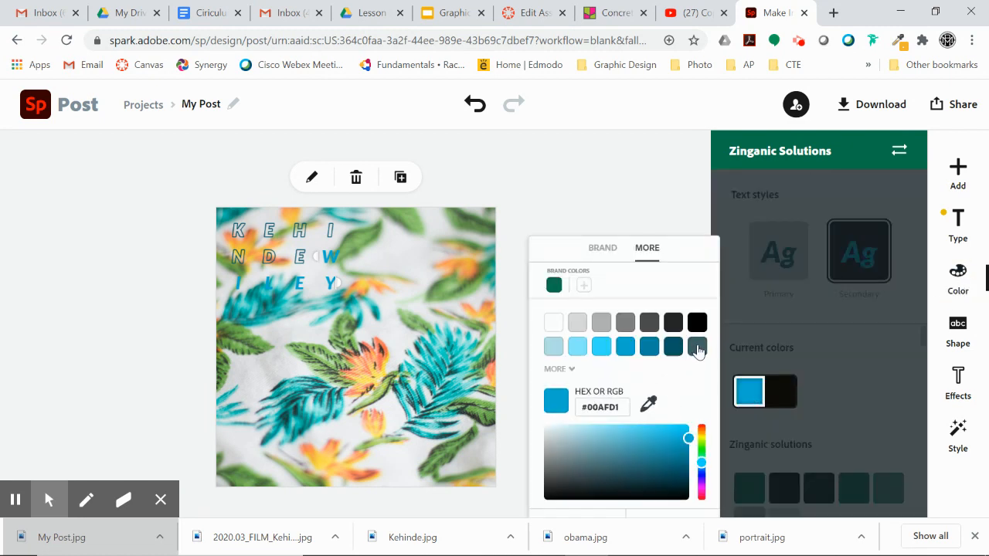
pyautogui.click(698, 347)
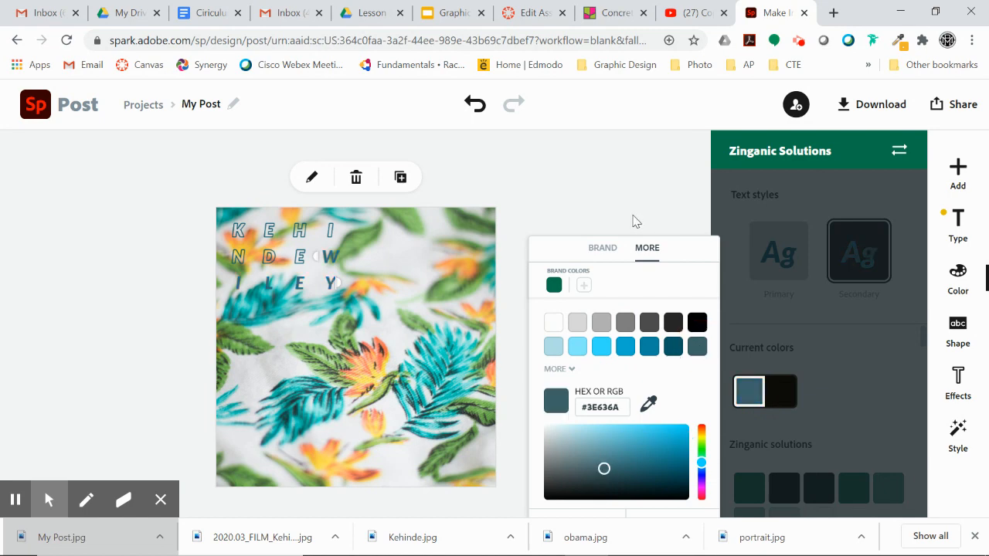
pyautogui.click(585, 190)
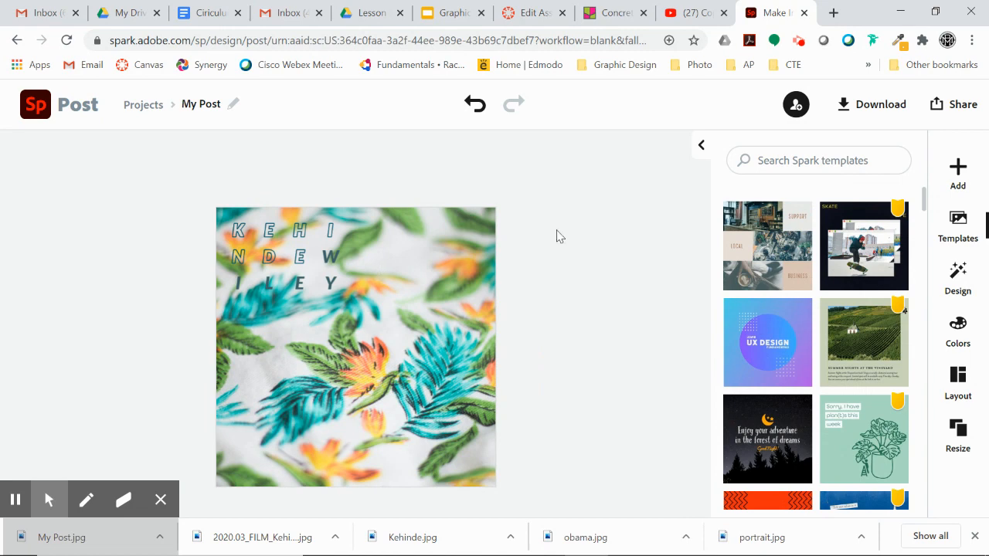
# Upload the portrait photo from the Wiley desktop folder onto the poster
pyautogui.click(958, 172)
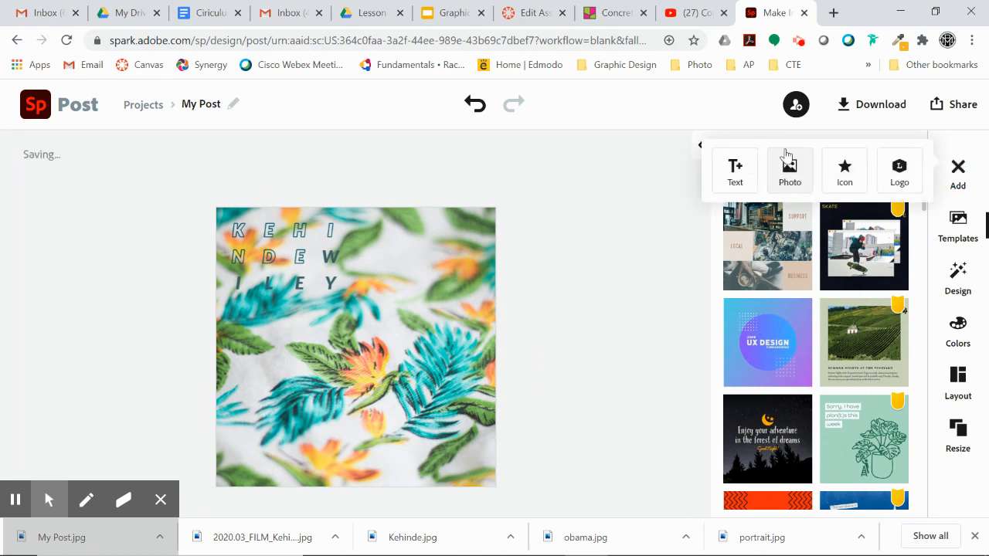
pyautogui.click(789, 164)
pyautogui.click(808, 253)
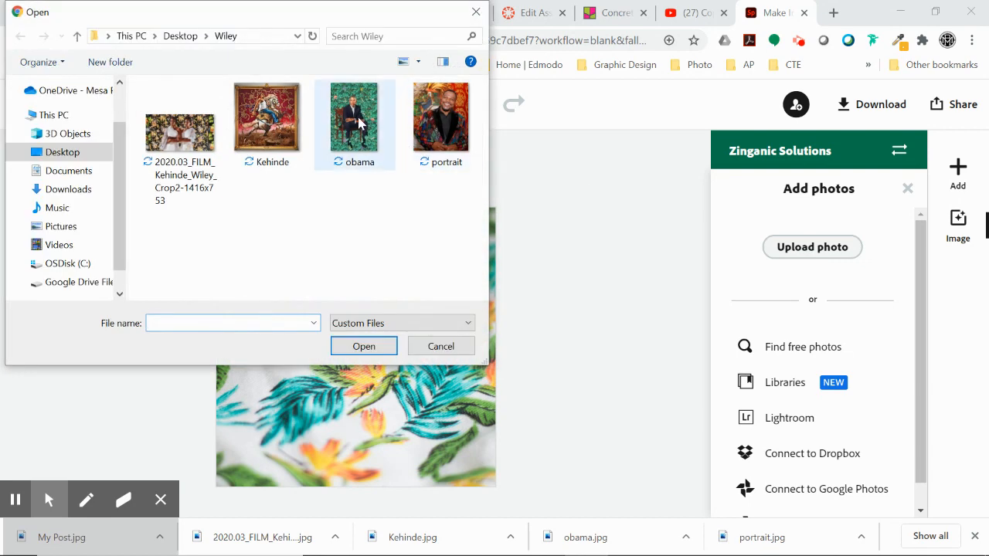
pyautogui.click(441, 120)
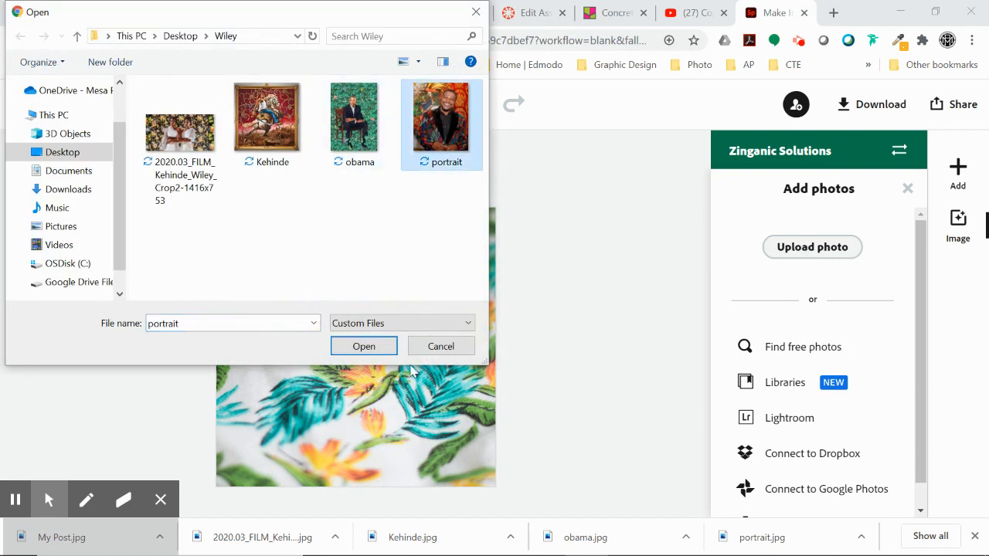
pyautogui.click(361, 349)
pyautogui.click(587, 391)
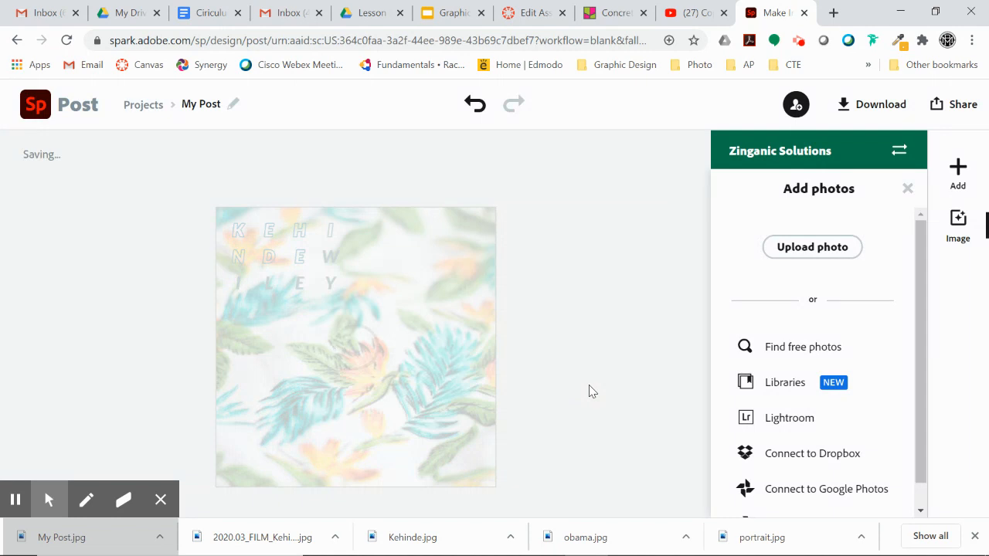
# Resize the portrait photo and place it in the poster's upper-right corner beside the title
pyautogui.moveTo(386, 278); pyautogui.dragTo(405, 365)
pyautogui.moveTo(359, 425)
pyautogui.mouseDown()
pyautogui.moveTo(332, 442)
pyautogui.moveTo(370, 418)
pyautogui.moveTo(358, 440)
pyautogui.mouseUp()
pyautogui.moveTo(410, 382); pyautogui.dragTo(435, 293)
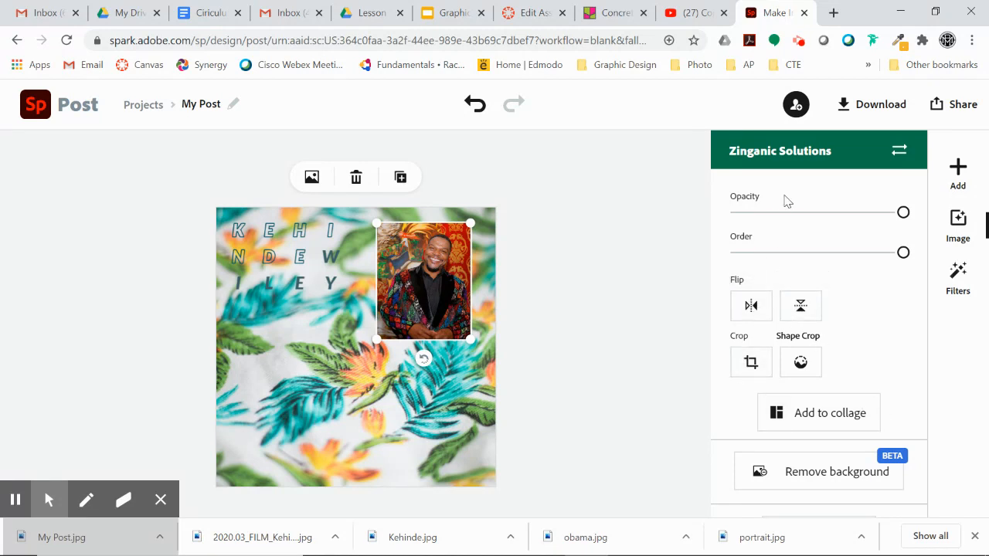
pyautogui.moveTo(896, 213); pyautogui.dragTo(935, 218)
pyautogui.moveTo(903, 255)
pyautogui.mouseDown()
pyautogui.moveTo(768, 250)
pyautogui.moveTo(774, 259)
pyautogui.moveTo(901, 249)
pyautogui.mouseUp()
# Try cropping the portrait photo to a right-triangle shape and flipping it horizontally
pyautogui.click(800, 365)
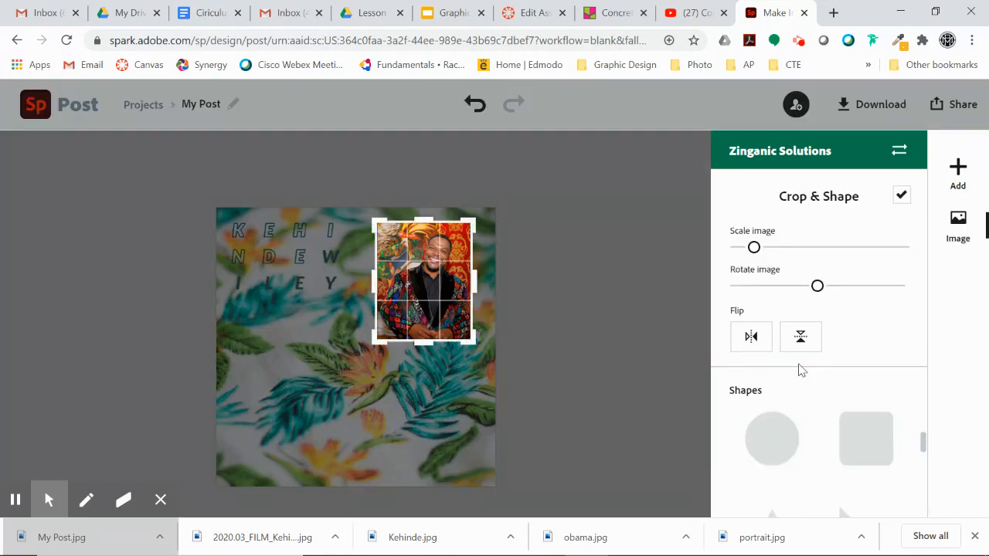
pyautogui.moveTo(923, 437); pyautogui.dragTo(922, 464)
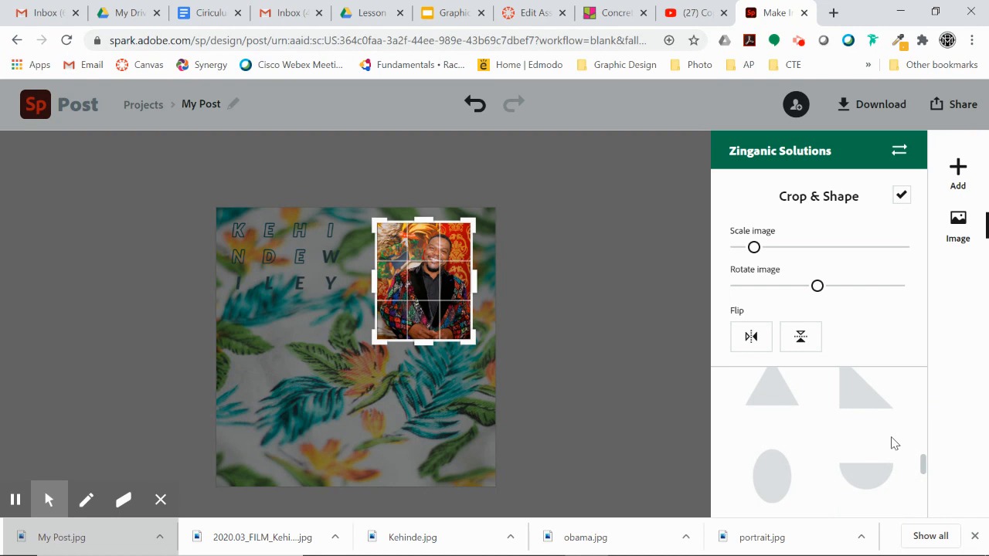
pyautogui.moveTo(923, 469)
pyautogui.mouseDown()
pyautogui.moveTo(937, 537)
pyautogui.moveTo(930, 453)
pyautogui.moveTo(927, 470)
pyautogui.mouseUp()
pyautogui.click(865, 413)
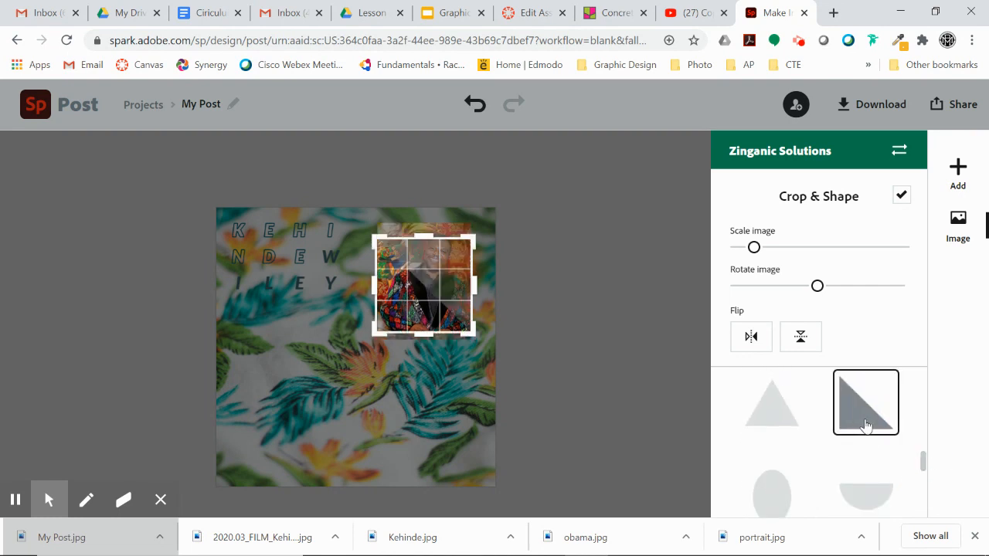
pyautogui.click(754, 338)
pyautogui.click(761, 348)
# Crop the portrait photo to a circle and shift the image down inside it so the whole face shows
pyautogui.scroll(1, 926, 459)
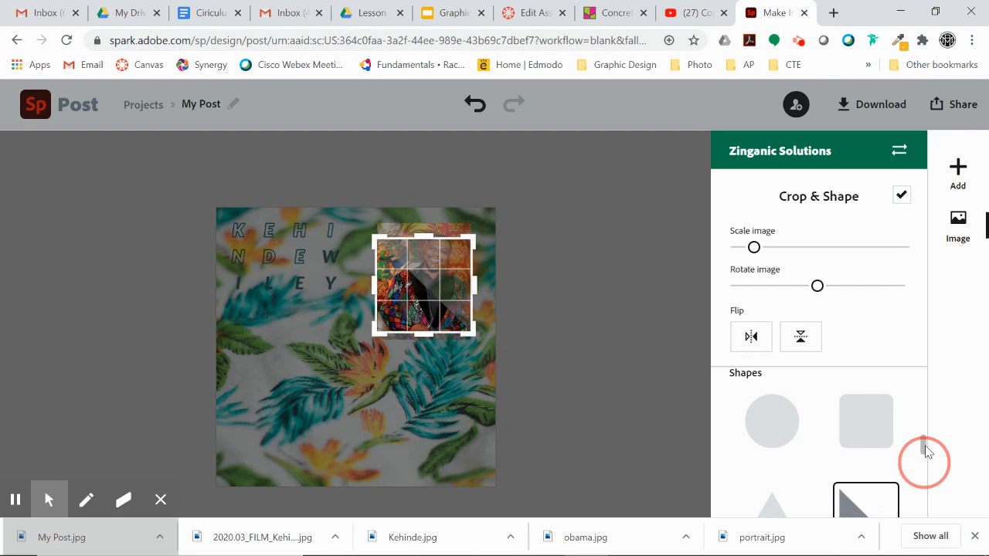
pyautogui.click(770, 429)
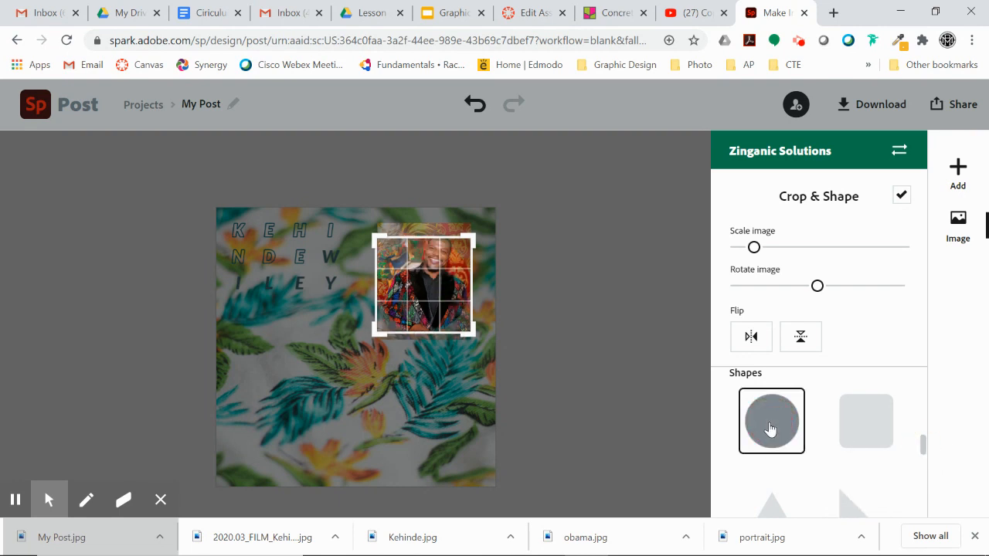
pyautogui.moveTo(420, 273); pyautogui.dragTo(422, 307)
pyautogui.doubleClick(421, 307)
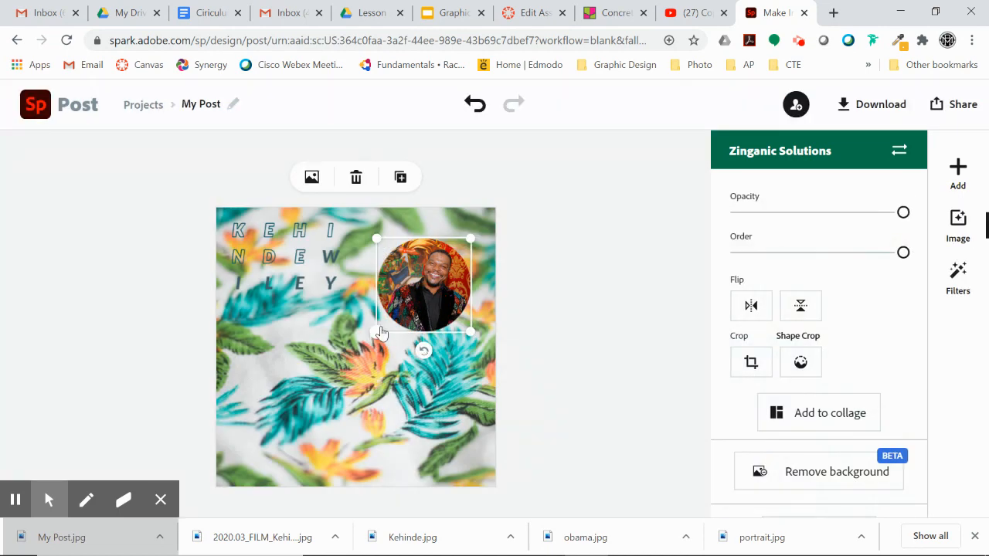
# Enlarge the circular portrait slightly and reposition it in the poster's upper-right corner, level with the title
pyautogui.moveTo(376, 334); pyautogui.dragTo(364, 345)
pyautogui.moveTo(427, 293)
pyautogui.mouseDown()
pyautogui.moveTo(421, 267)
pyautogui.moveTo(433, 295)
pyautogui.mouseUp()
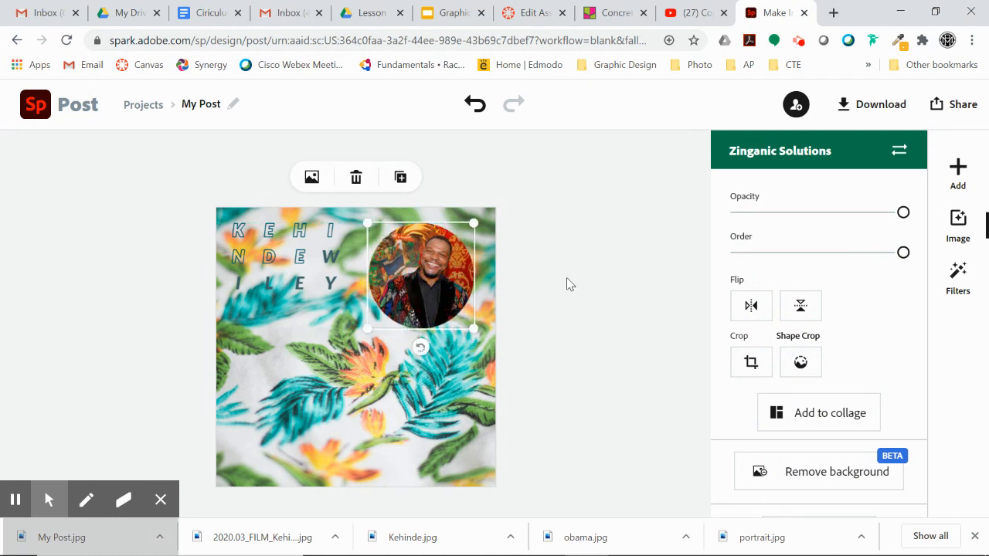
pyautogui.click(616, 298)
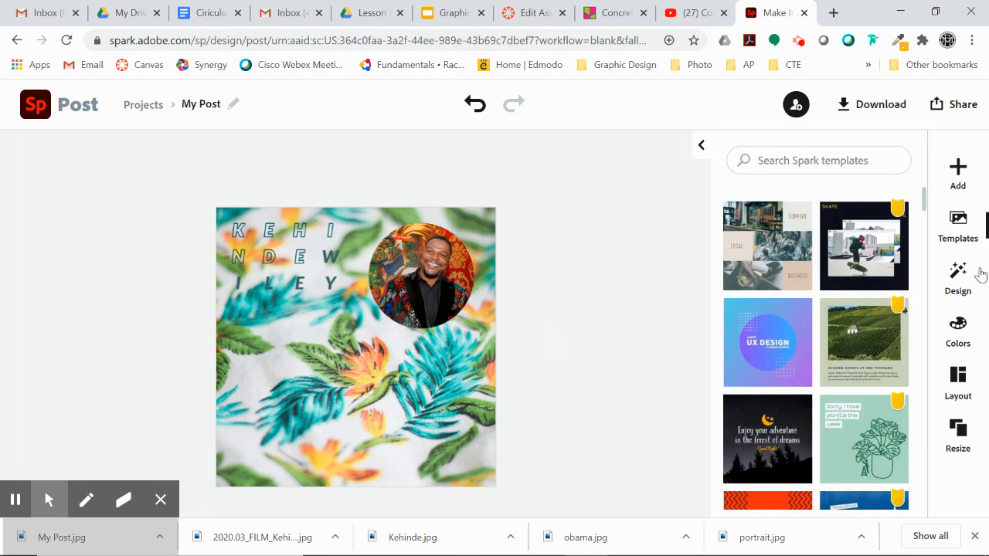
# Add the text "Larger than life sized paintings." and place it below the title
pyautogui.click(957, 170)
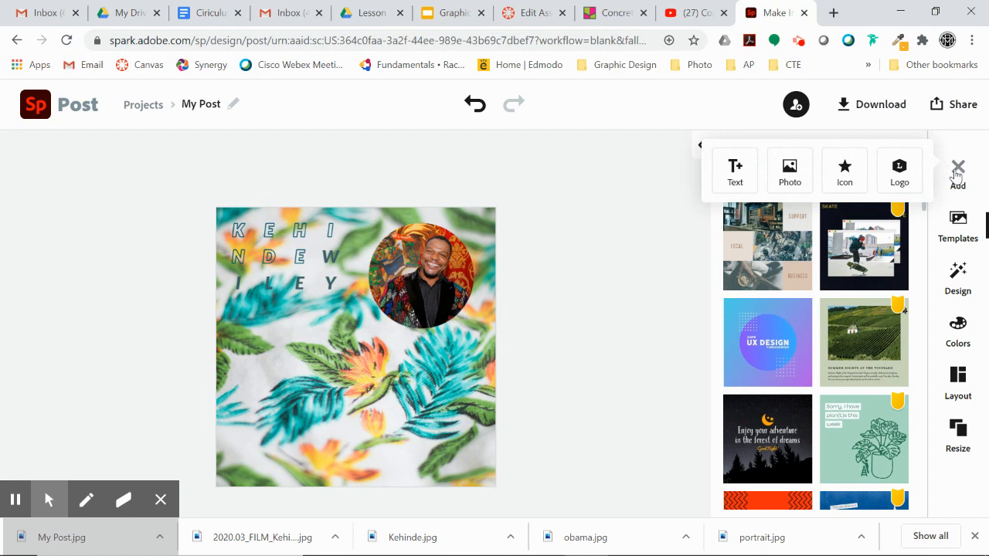
pyautogui.click(735, 170)
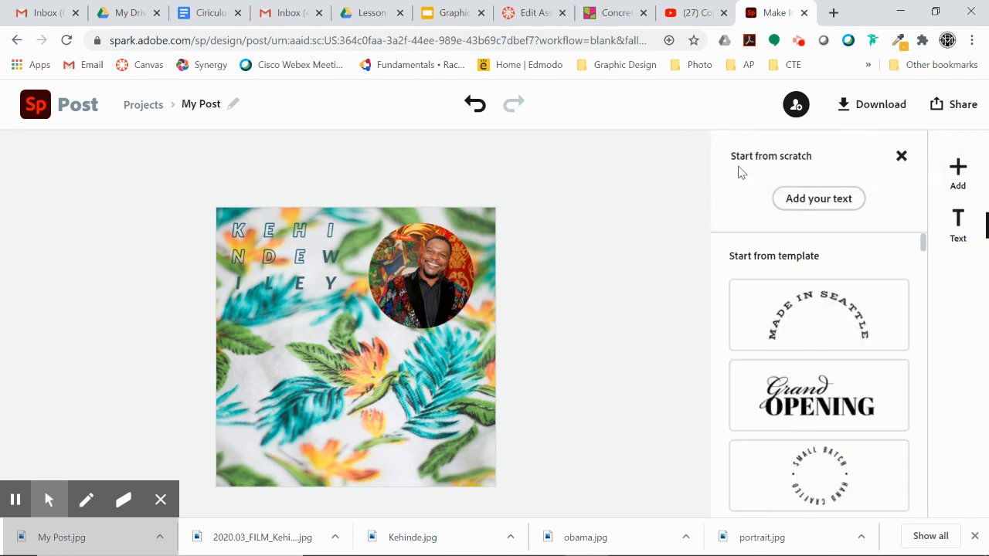
pyautogui.click(828, 200)
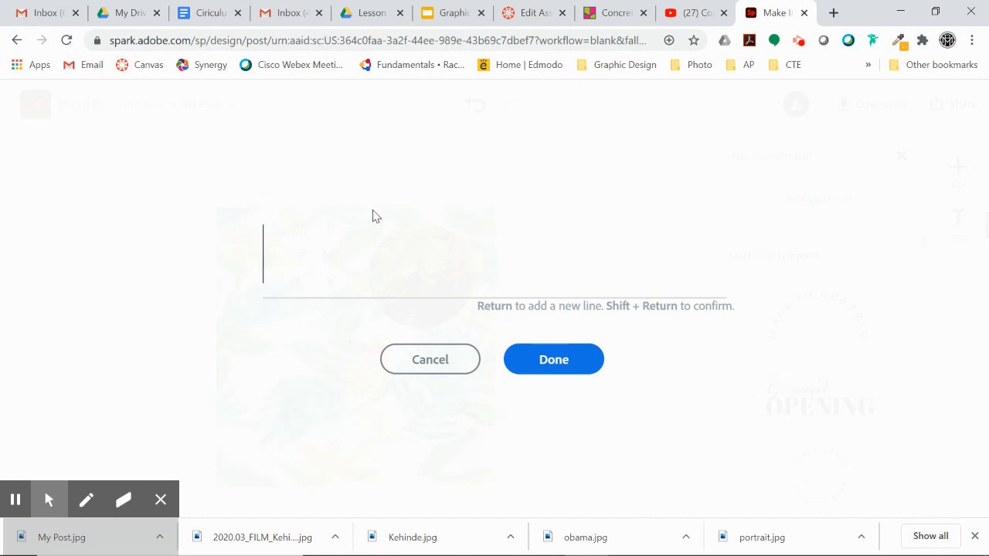
pyautogui.write('Larger')
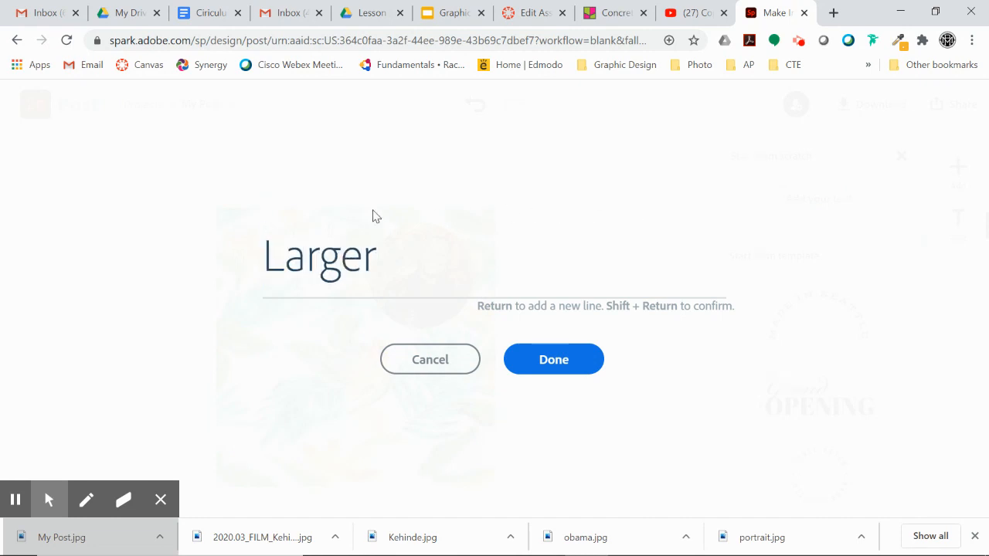
pyautogui.write(' tha')
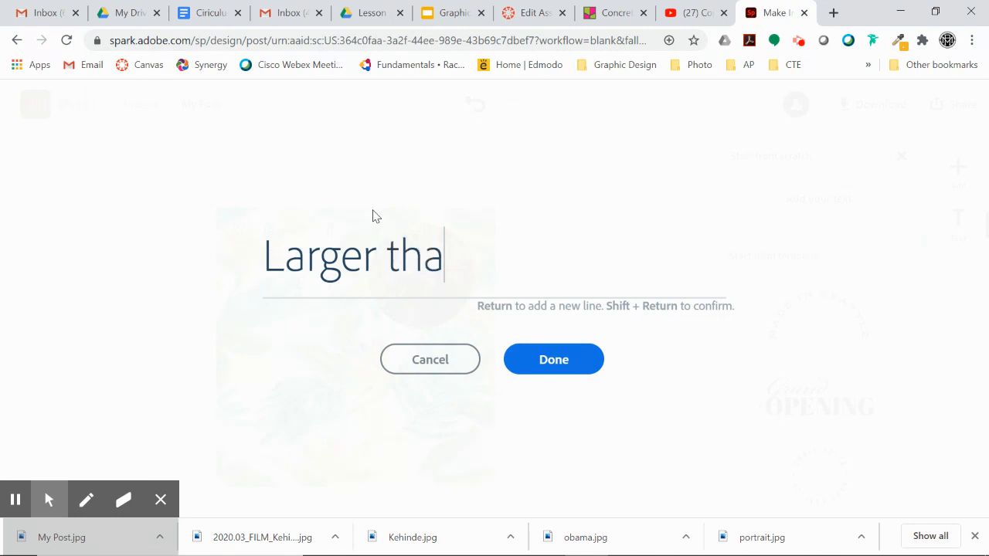
pyautogui.write('n life ')
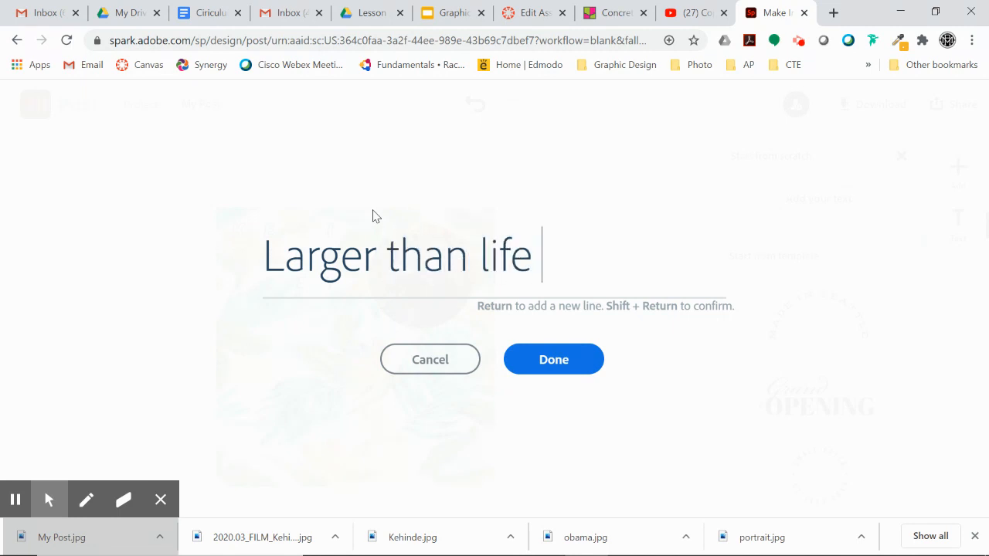
pyautogui.write('sized pain')
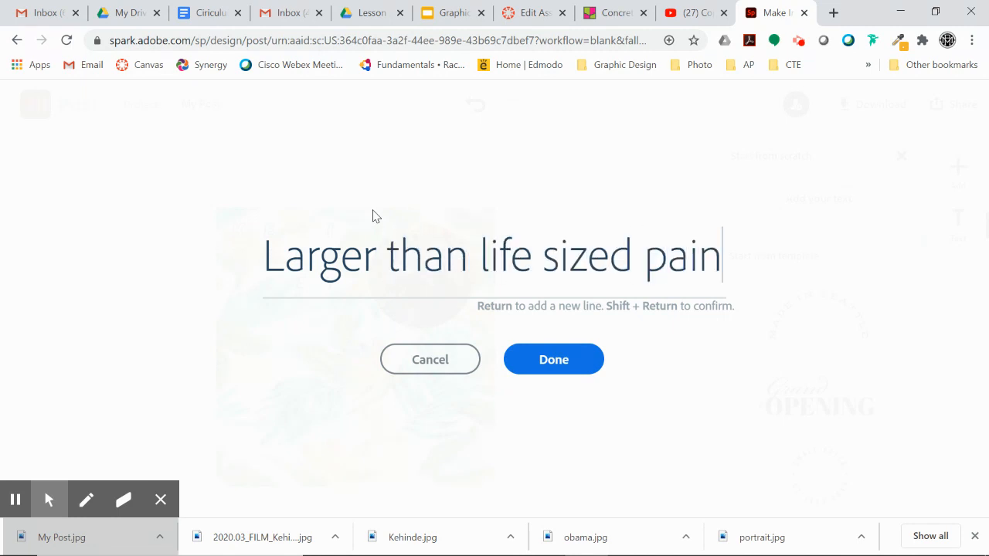
pyautogui.write('tings.')
pyautogui.press('BackSpace')
pyautogui.write('s.')
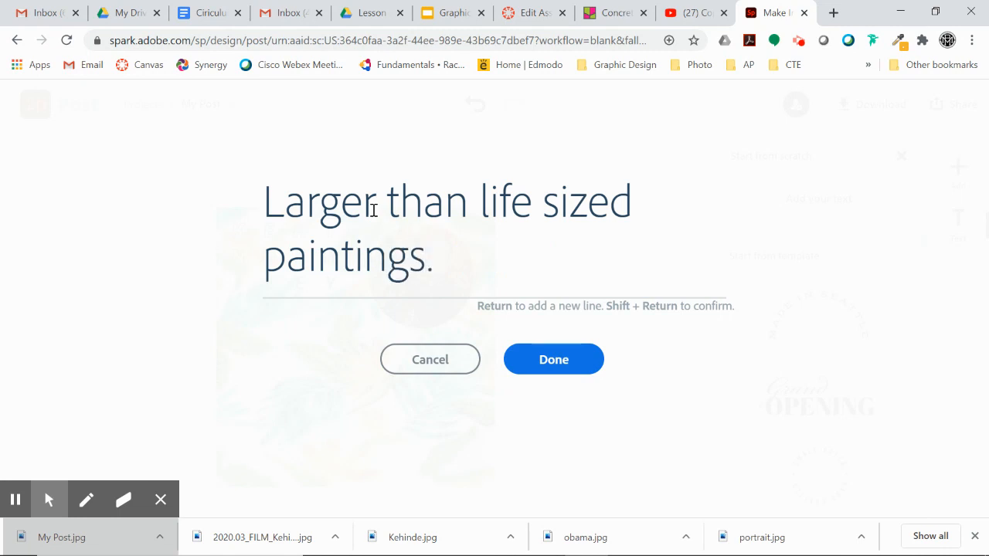
pyautogui.click(561, 361)
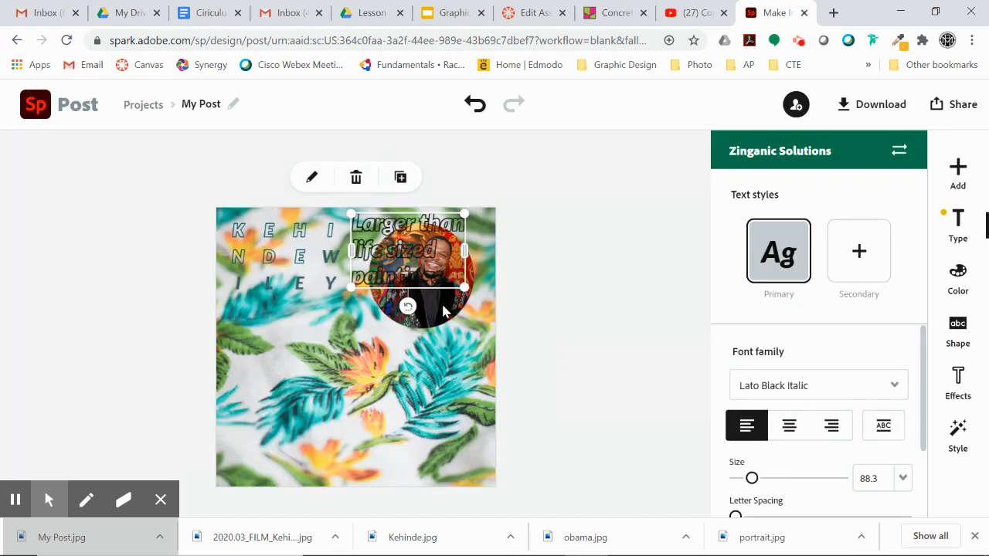
pyautogui.moveTo(353, 255)
pyautogui.mouseDown()
pyautogui.moveTo(342, 283)
pyautogui.moveTo(271, 354)
pyautogui.moveTo(260, 352)
pyautogui.mouseUp()
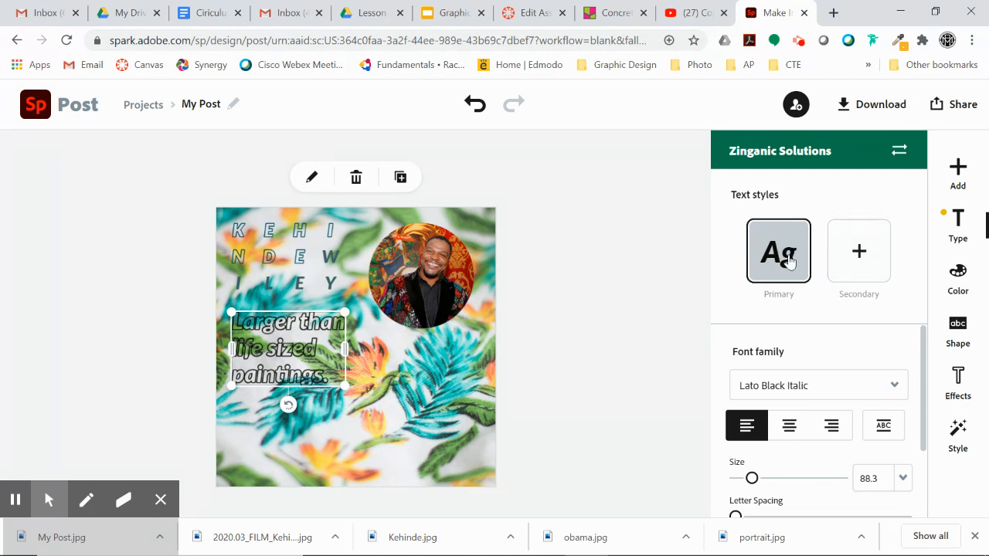
# Recolor the primary style of the "Larger than life sized paintings." text to dark teal #075767
pyautogui.click(957, 279)
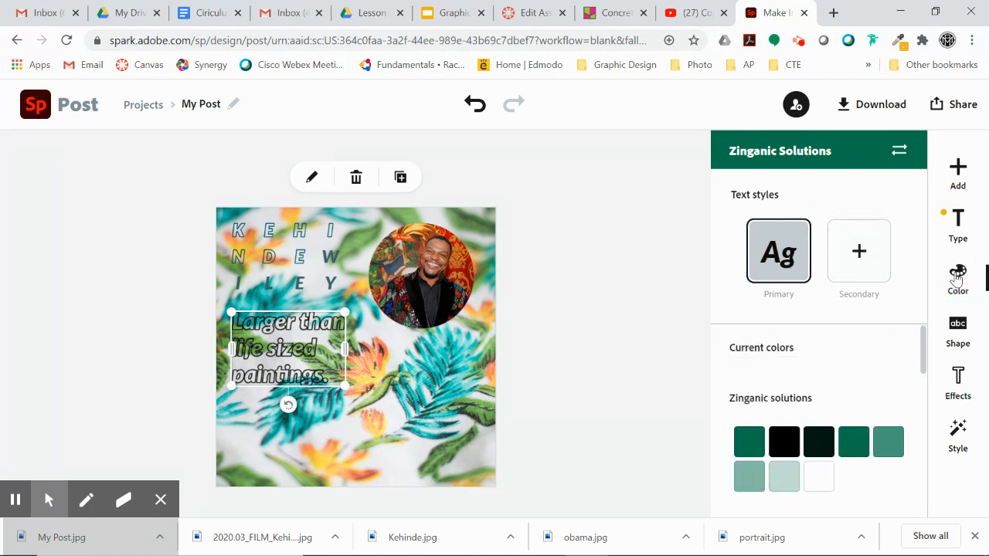
pyautogui.click(778, 257)
pyautogui.scroll(-5, 839, 375)
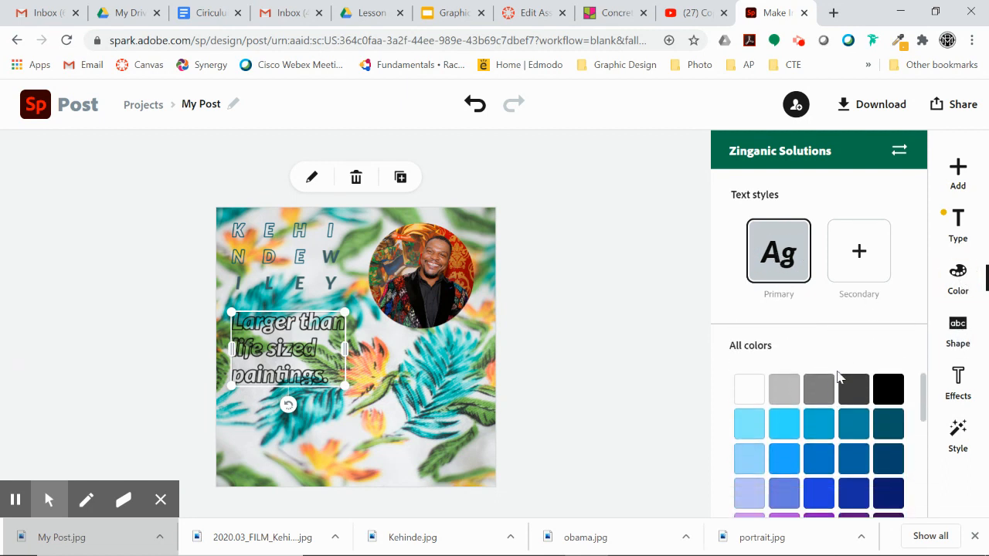
pyautogui.click(862, 377)
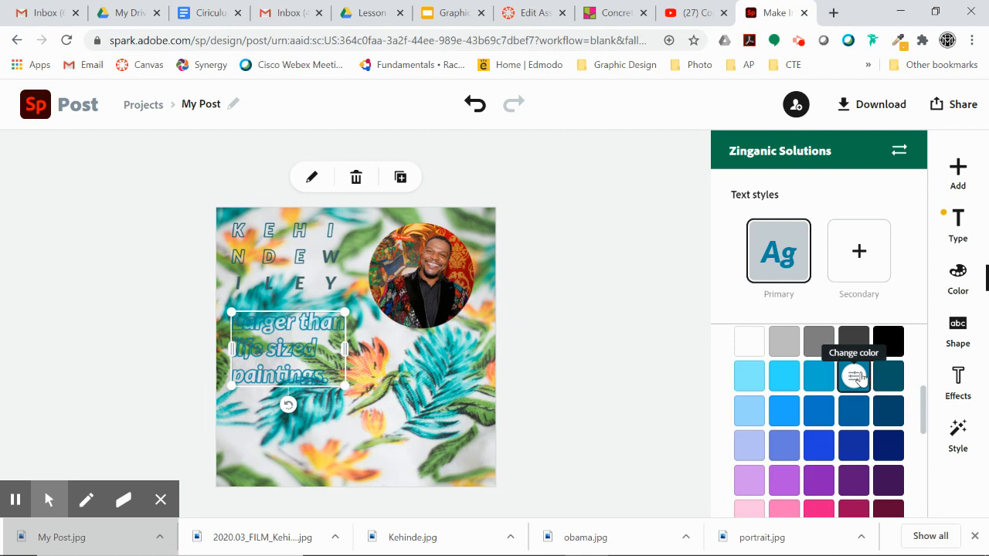
pyautogui.click(855, 377)
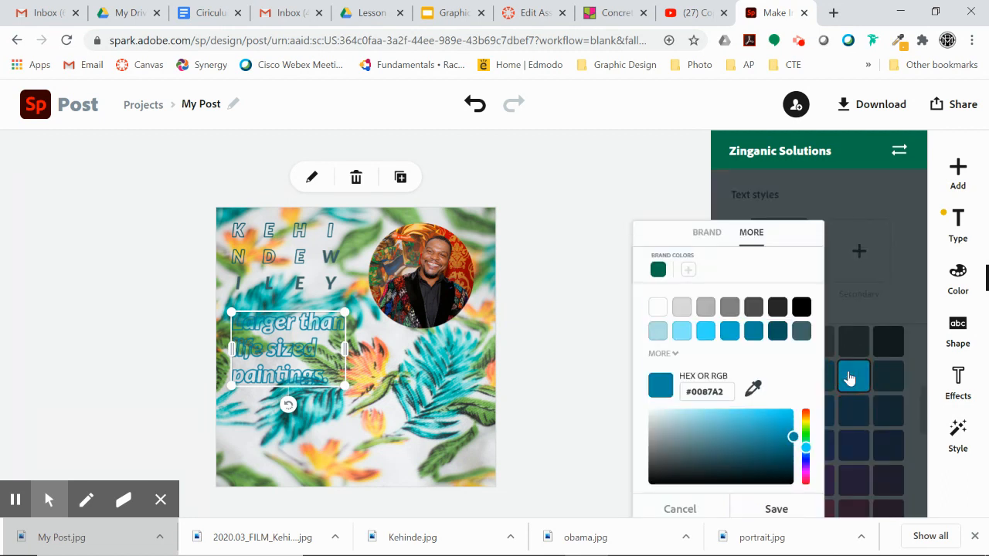
pyautogui.click(777, 331)
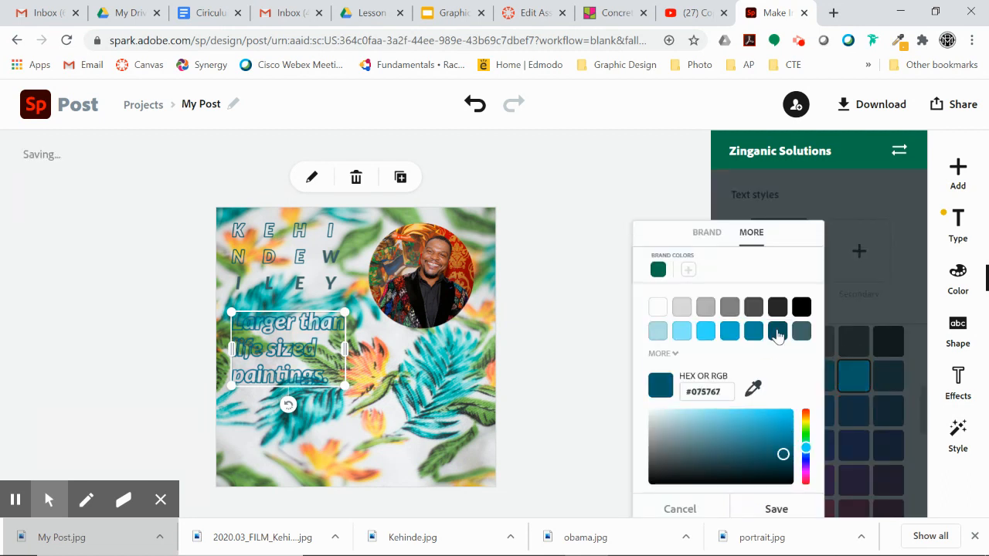
pyautogui.click(890, 303)
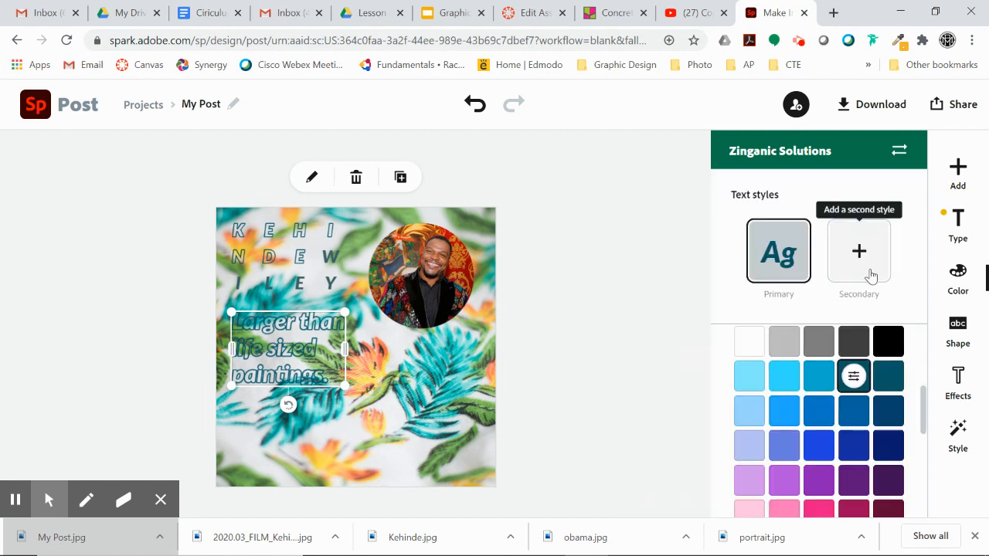
# Add a secondary text style without an outline, extend it over the whole "Larger than life sized paintings." text and color it dark teal
pyautogui.click(871, 270)
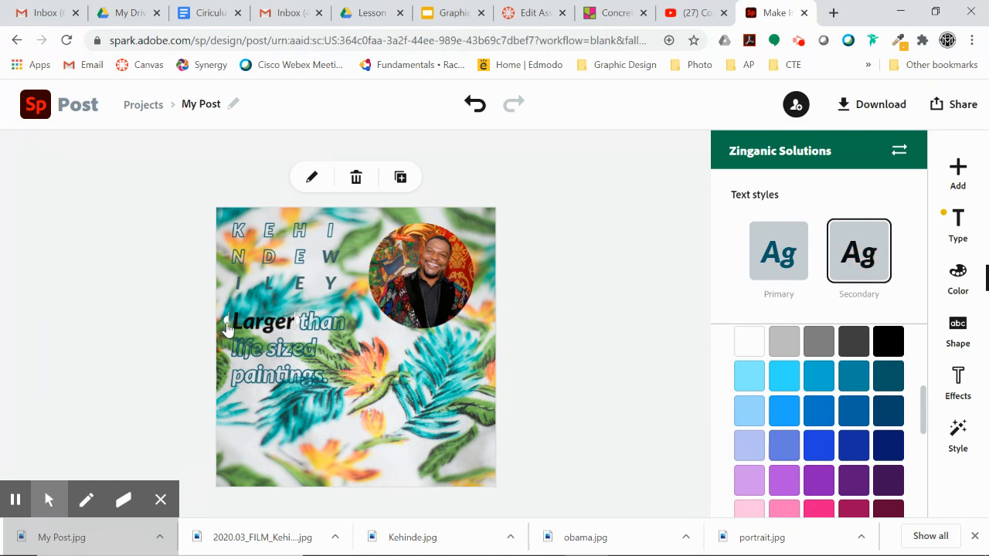
pyautogui.moveTo(296, 323)
pyautogui.mouseDown()
pyautogui.moveTo(339, 340)
pyautogui.moveTo(323, 363)
pyautogui.moveTo(330, 389)
pyautogui.mouseUp()
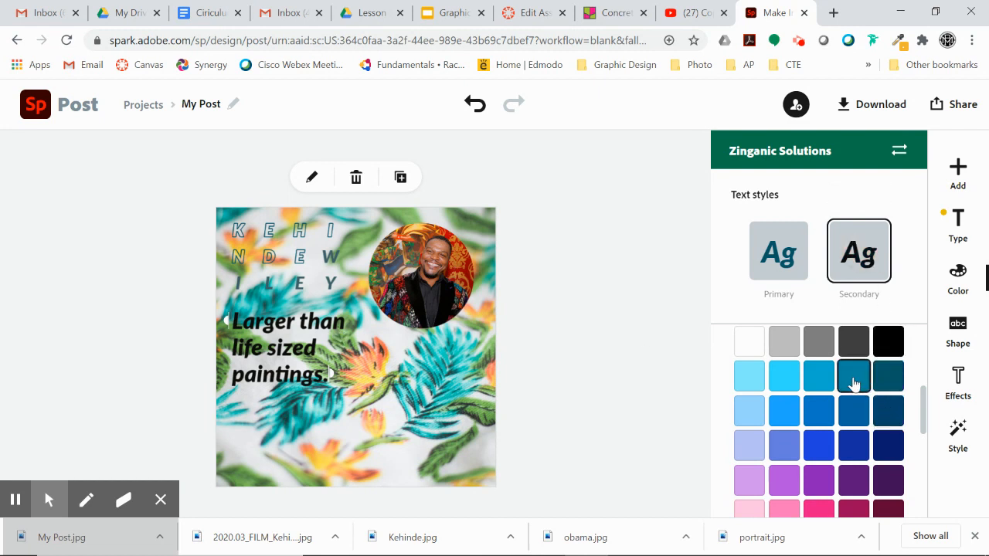
pyautogui.click(822, 376)
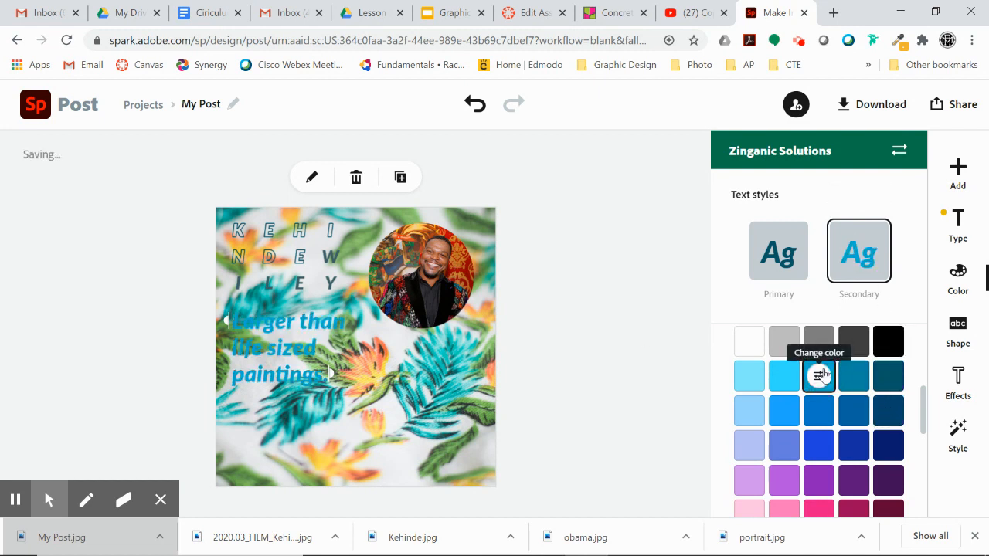
pyautogui.click(893, 386)
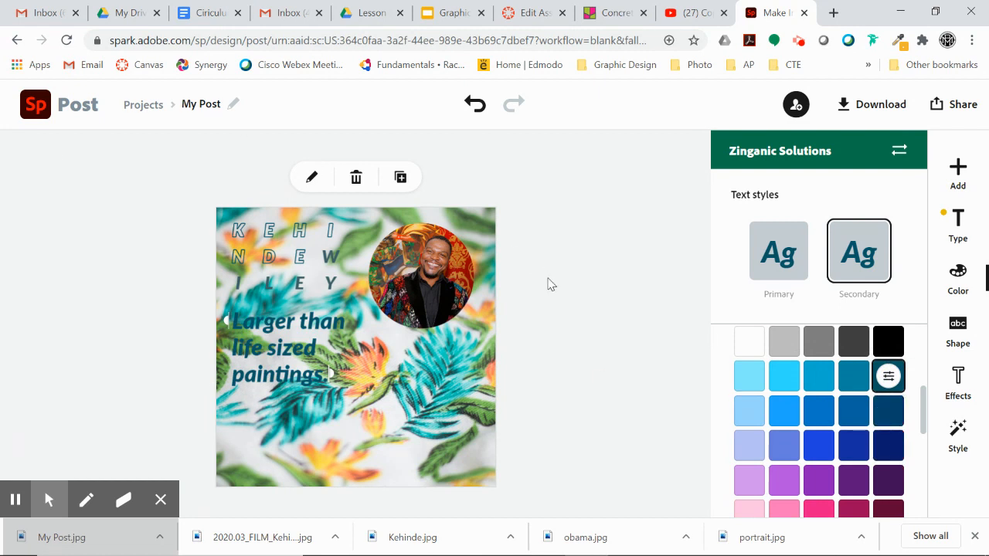
pyautogui.doubleClick(270, 348)
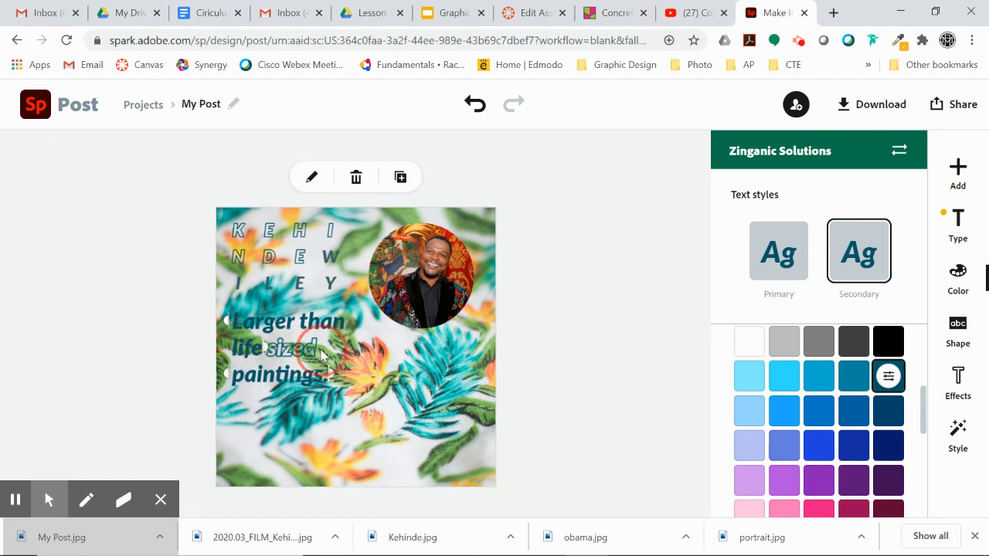
pyautogui.hotkey('ctrl', 'z')
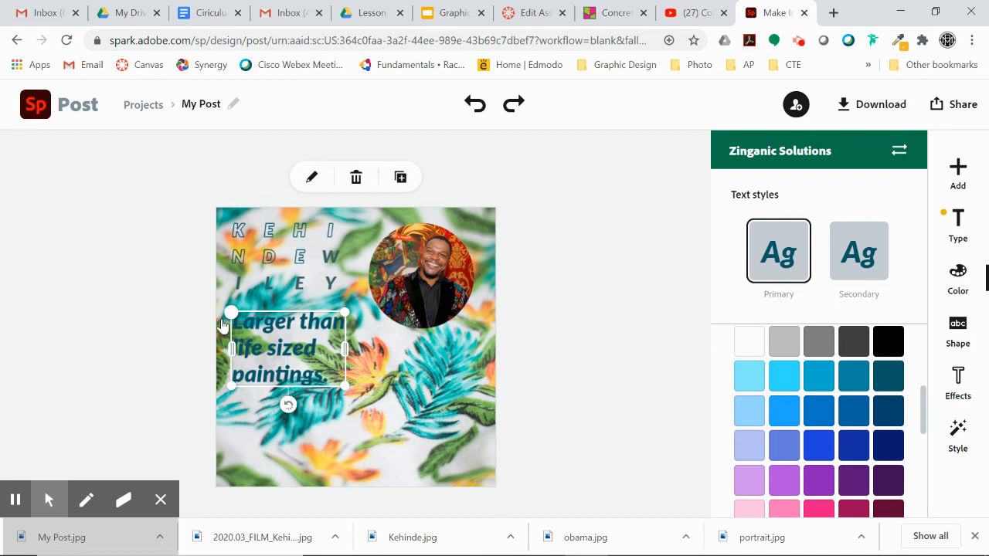
# Shrink the "Larger than life sized paintings." text to two lines and move it directly beneath the title
pyautogui.moveTo(232, 313)
pyautogui.mouseDown()
pyautogui.moveTo(269, 354)
pyautogui.moveTo(234, 355)
pyautogui.mouseUp()
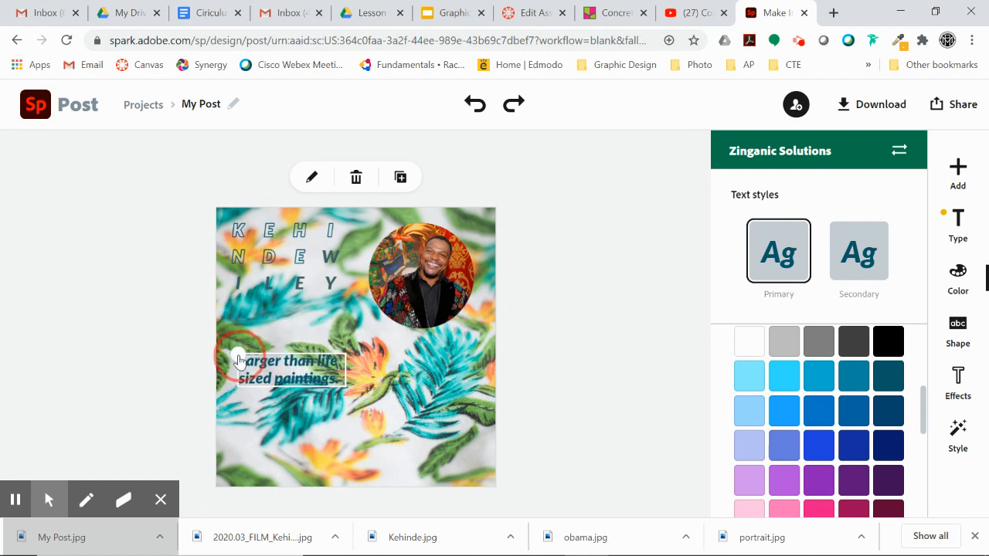
pyautogui.moveTo(295, 363); pyautogui.dragTo(299, 321)
pyautogui.click(333, 363)
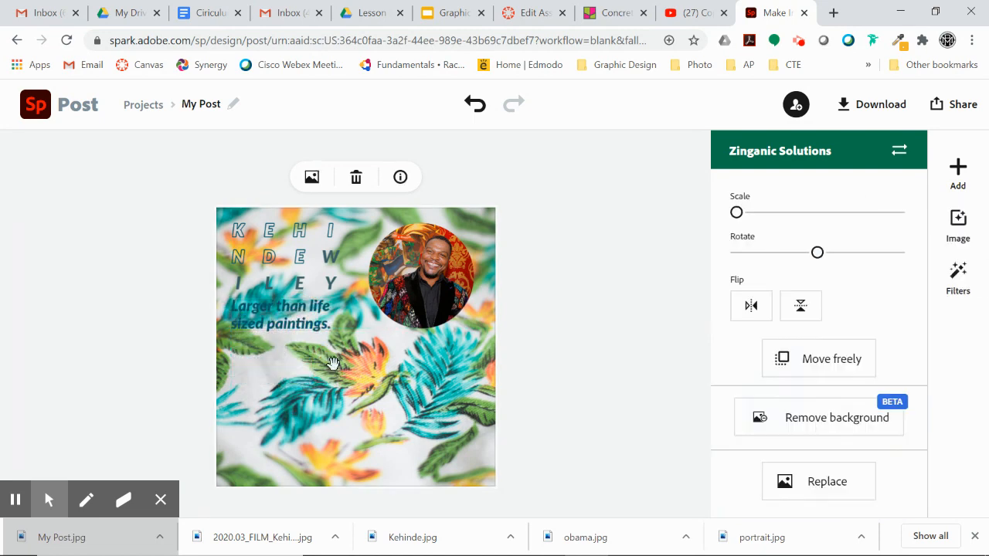
# Change the font of the text beneath the title to League Gothic Italic
pyautogui.click(295, 325)
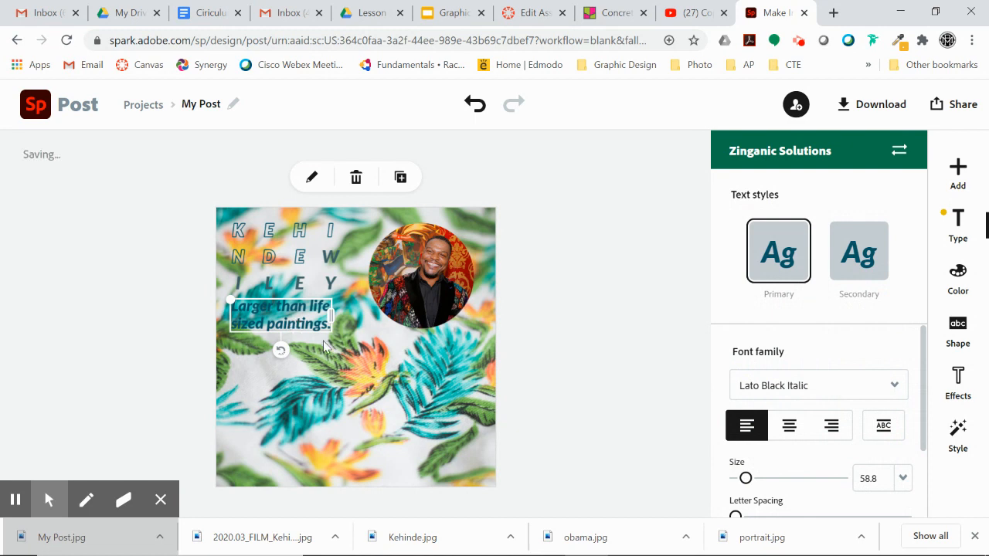
pyautogui.click(856, 380)
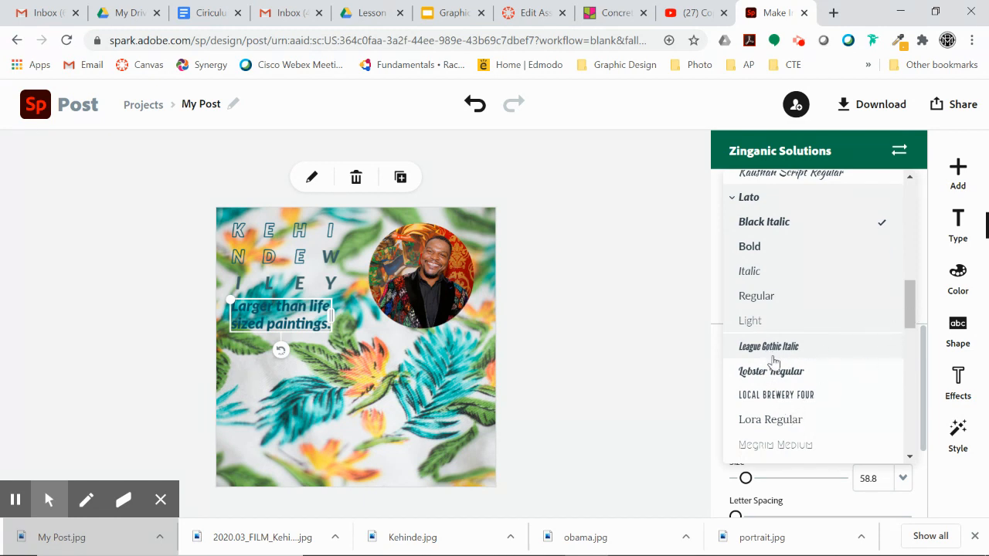
pyautogui.moveTo(924, 357); pyautogui.dragTo(922, 383)
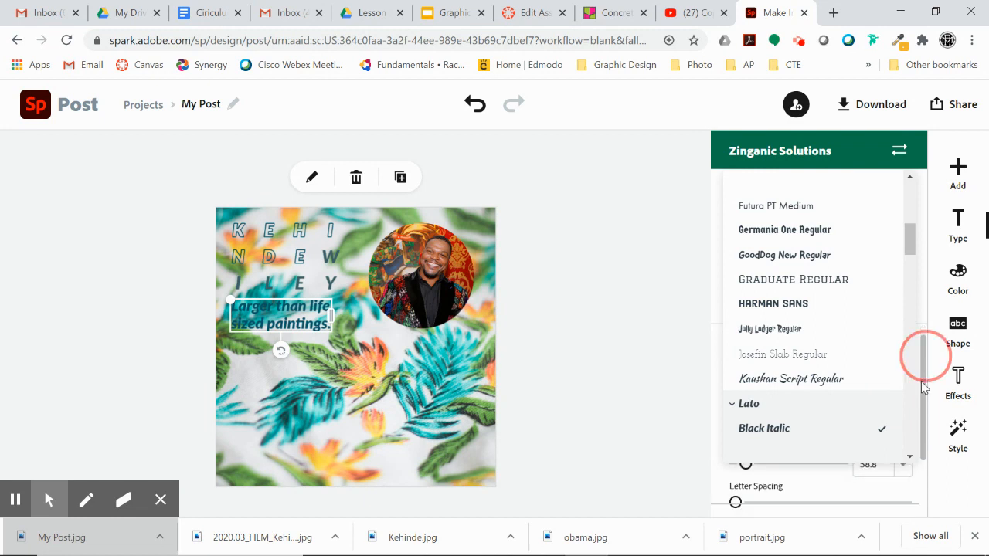
pyautogui.click(633, 341)
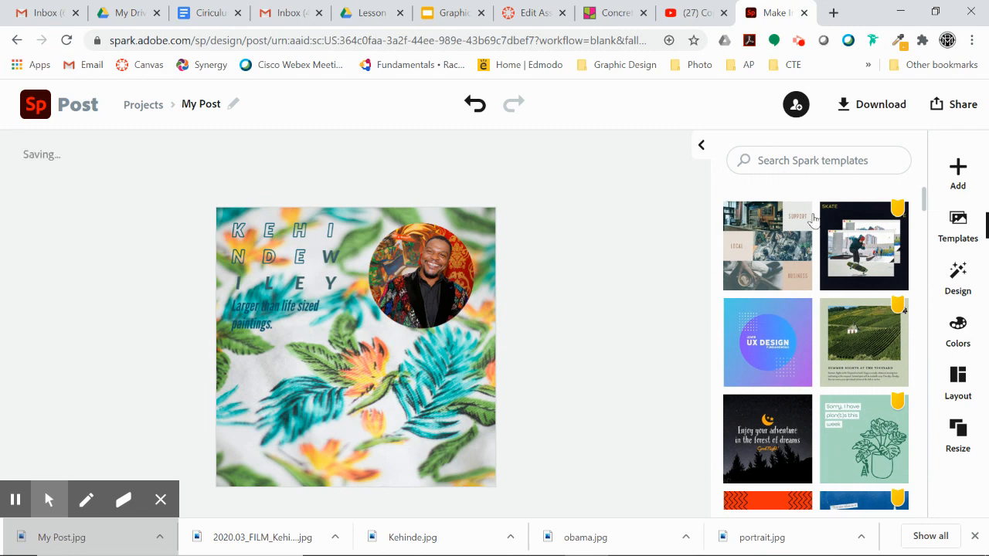
pyautogui.click(958, 169)
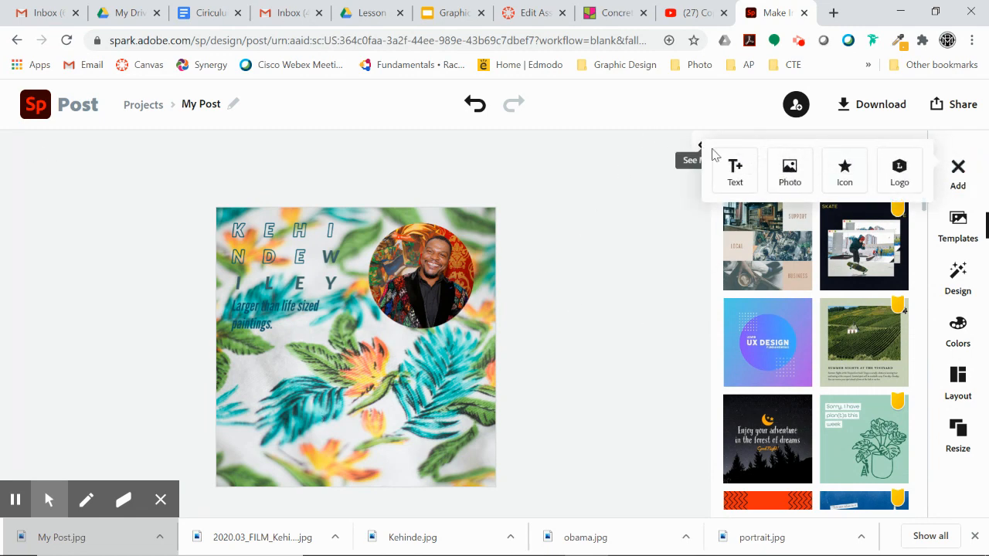
pyautogui.click(735, 167)
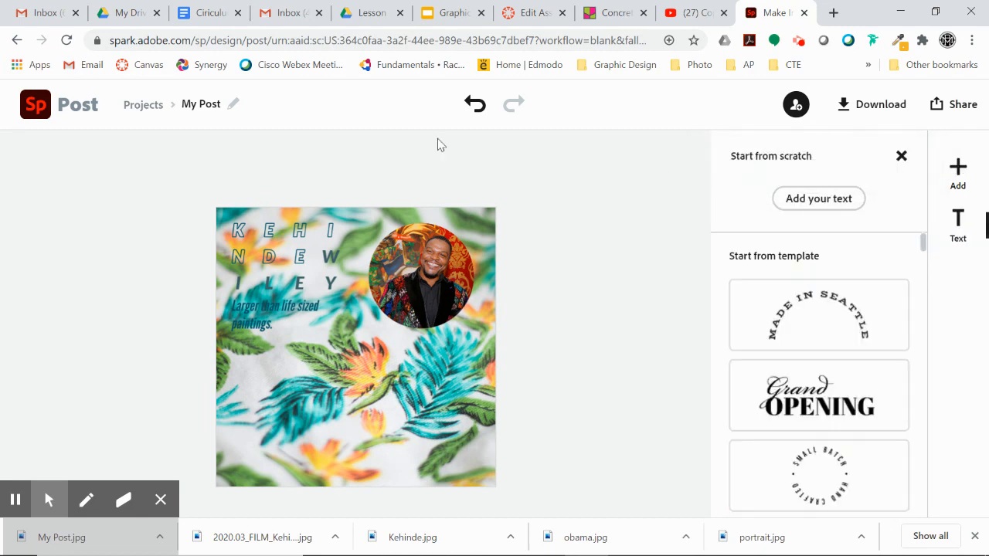
pyautogui.click(901, 156)
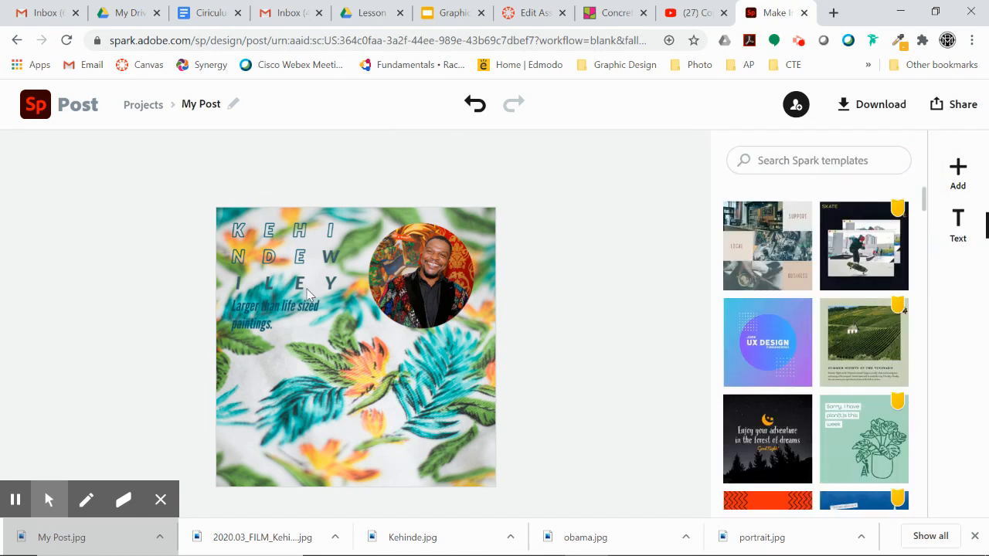
# Duplicate the "Larger than life sized paintings." text and move the copy down to the middle of the lower poster area
pyautogui.click(281, 306)
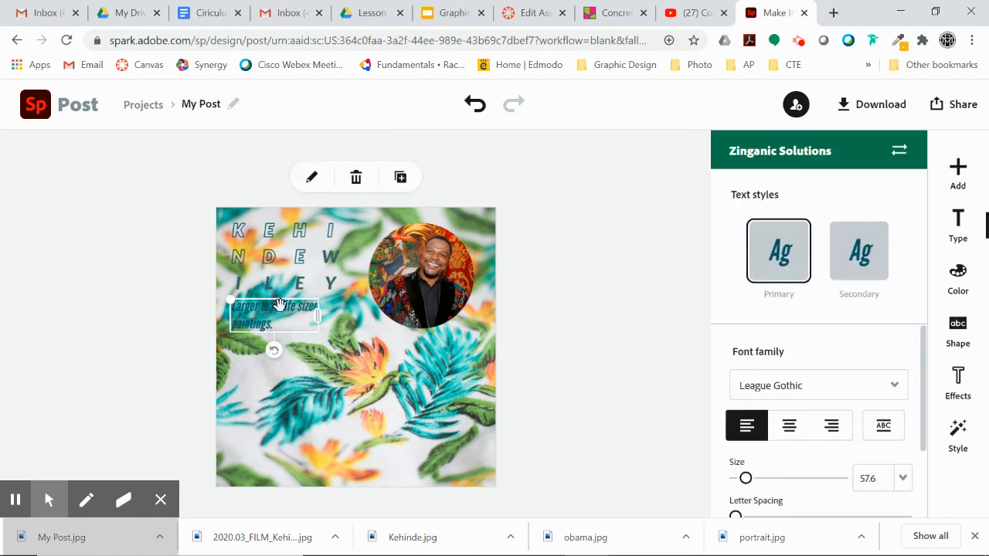
pyautogui.click(400, 177)
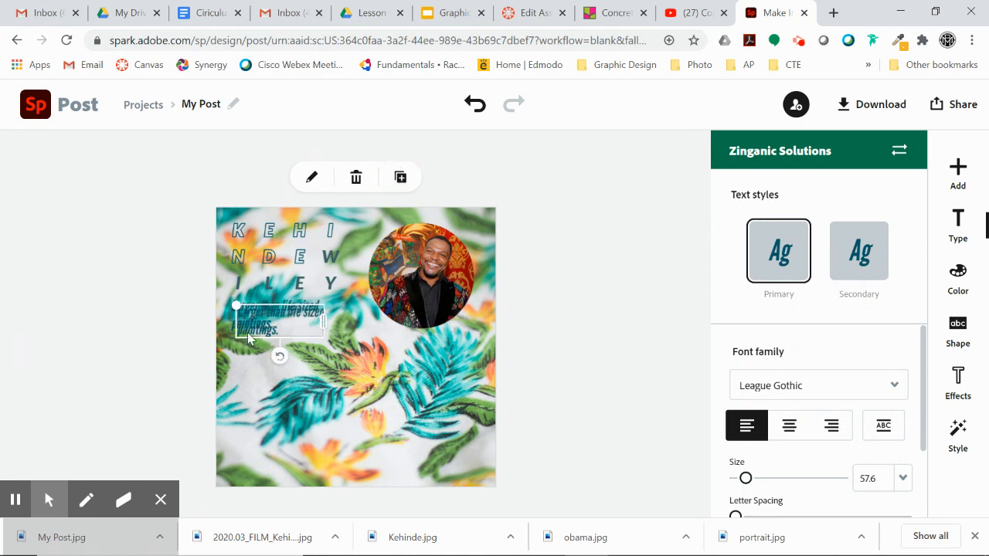
pyautogui.moveTo(266, 317)
pyautogui.mouseDown()
pyautogui.moveTo(309, 377)
pyautogui.moveTo(319, 371)
pyautogui.mouseUp()
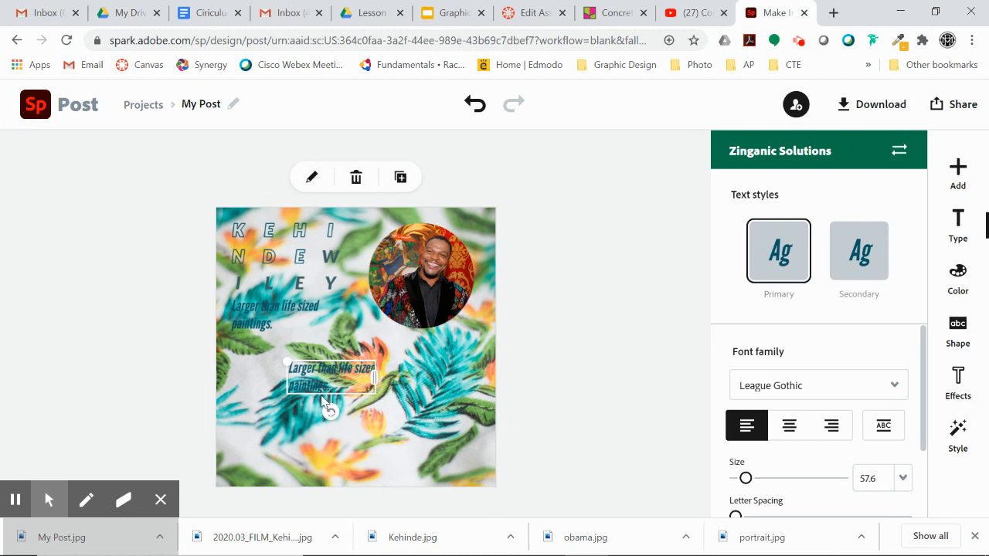
# Replace the wording of the duplicated text with "something new"
pyautogui.click(311, 177)
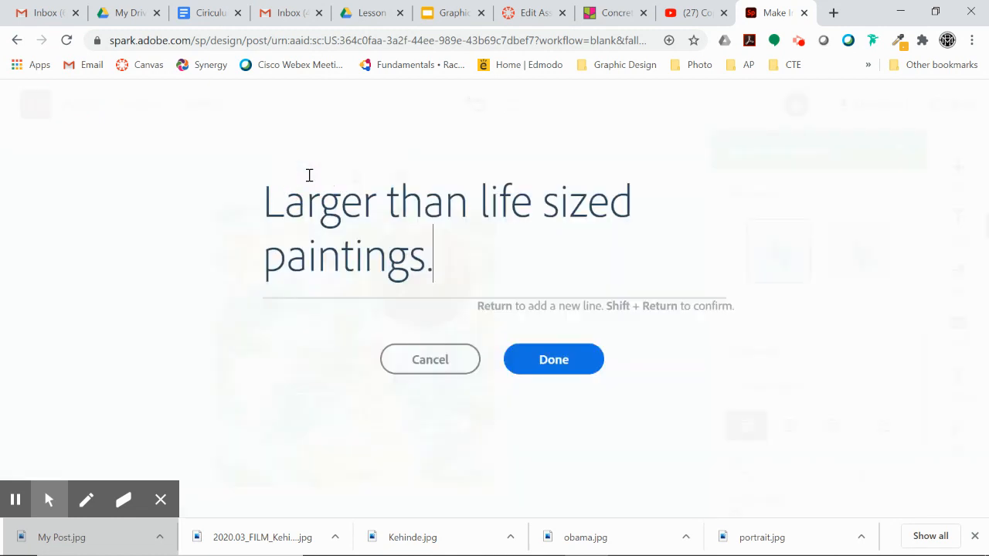
pyautogui.moveTo(431, 269); pyautogui.dragTo(240, 191)
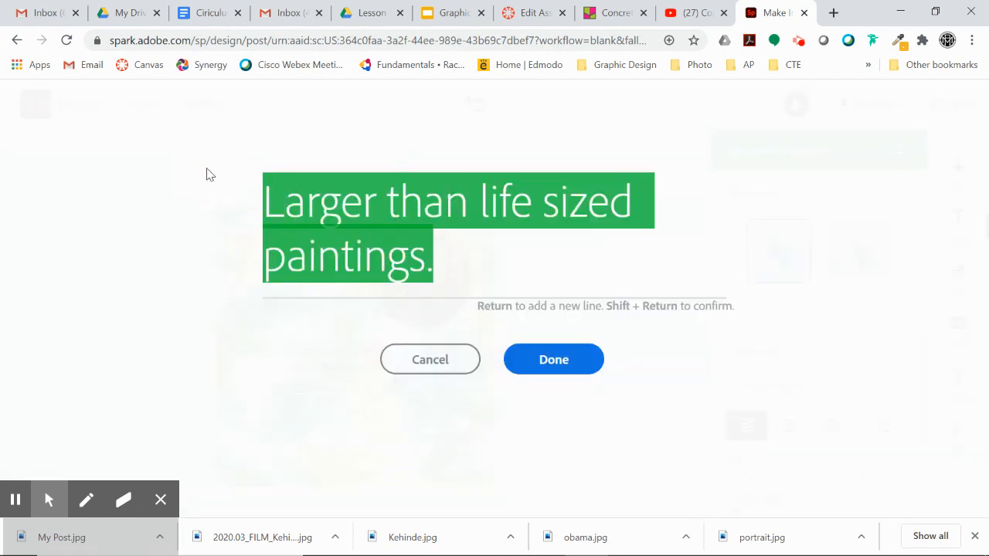
pyautogui.write('something new')
pyautogui.press('Return')
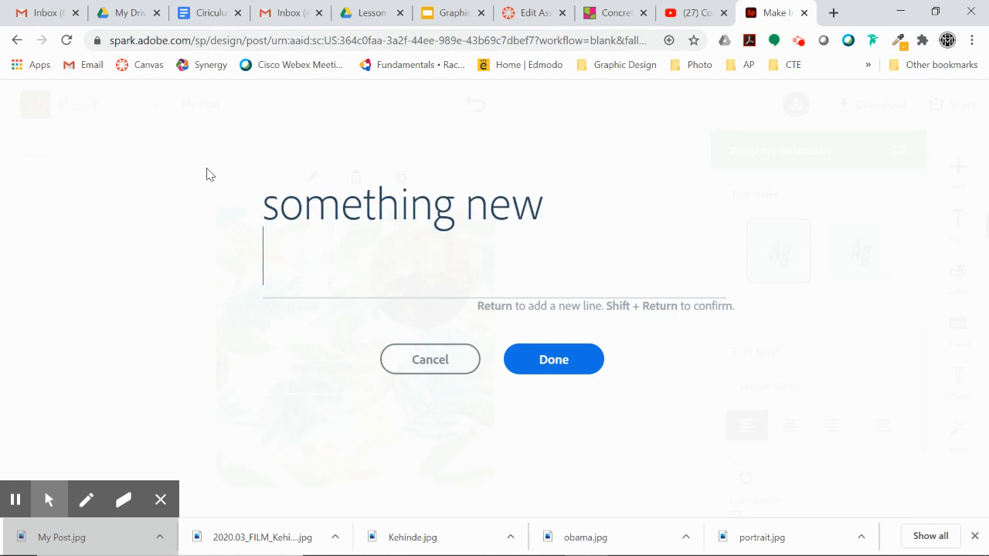
pyautogui.press('BackSpace')
pyautogui.click(543, 360)
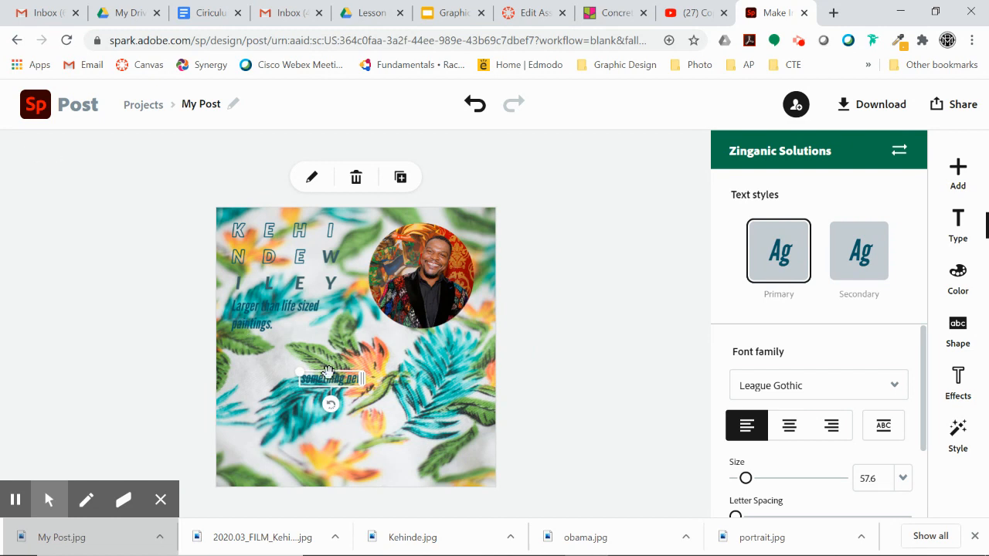
# Publish the poster as a shareable link and copy that link
pyautogui.click(951, 108)
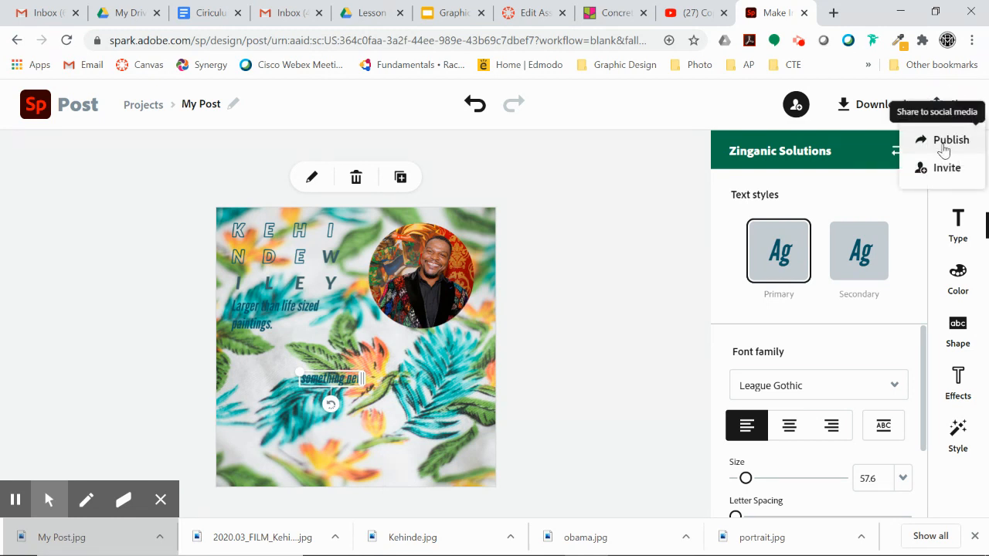
pyautogui.click(946, 140)
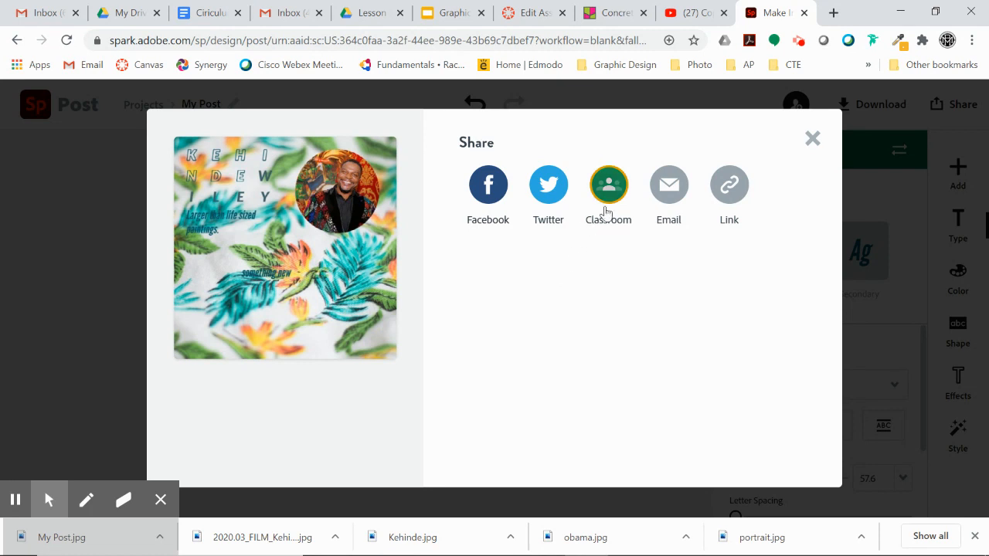
pyautogui.click(731, 190)
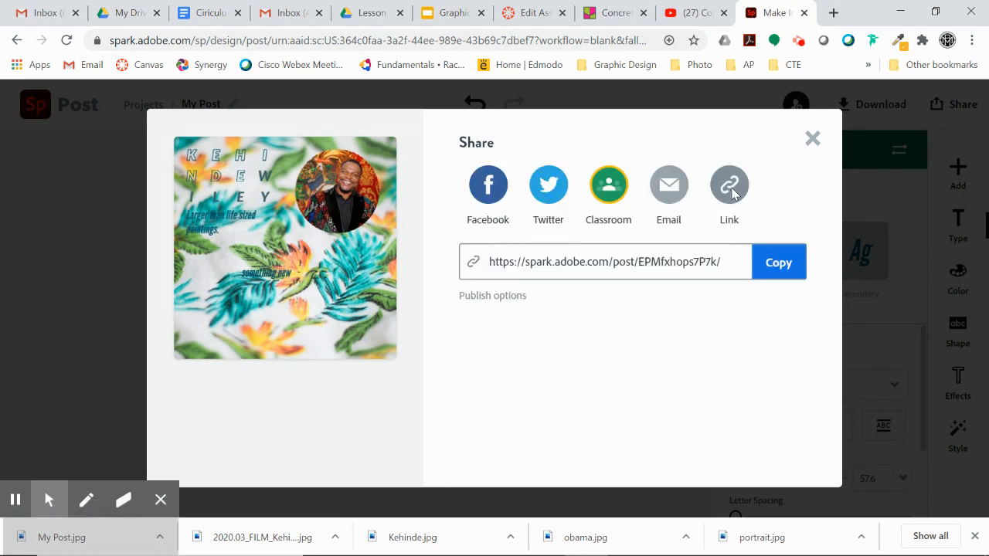
pyautogui.click(779, 264)
pyautogui.click(779, 264)
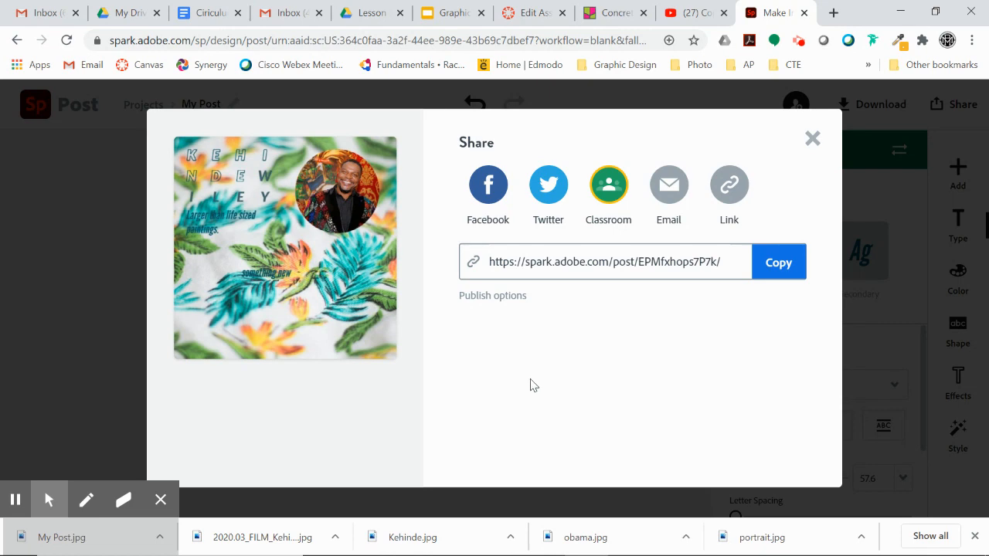
pyautogui.moveTo(571, 551)
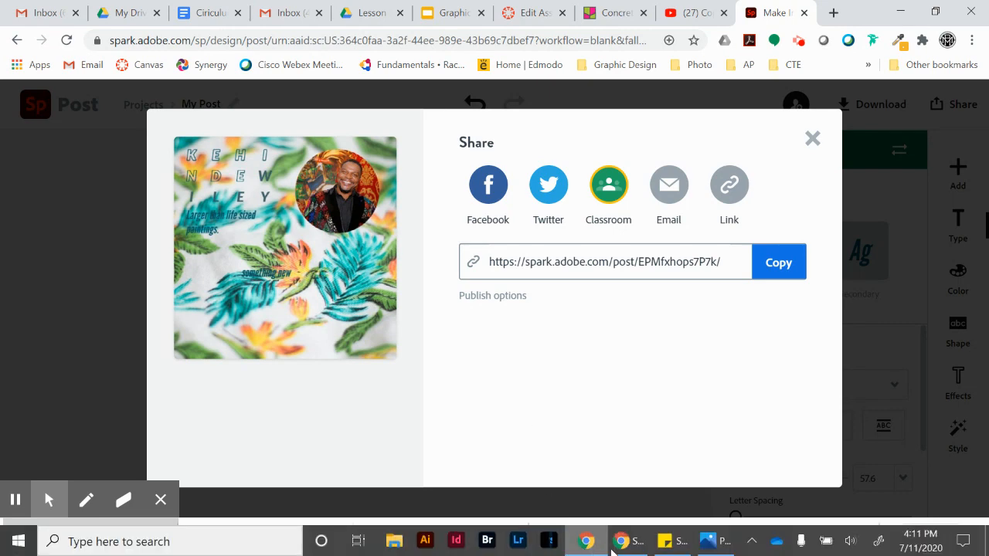